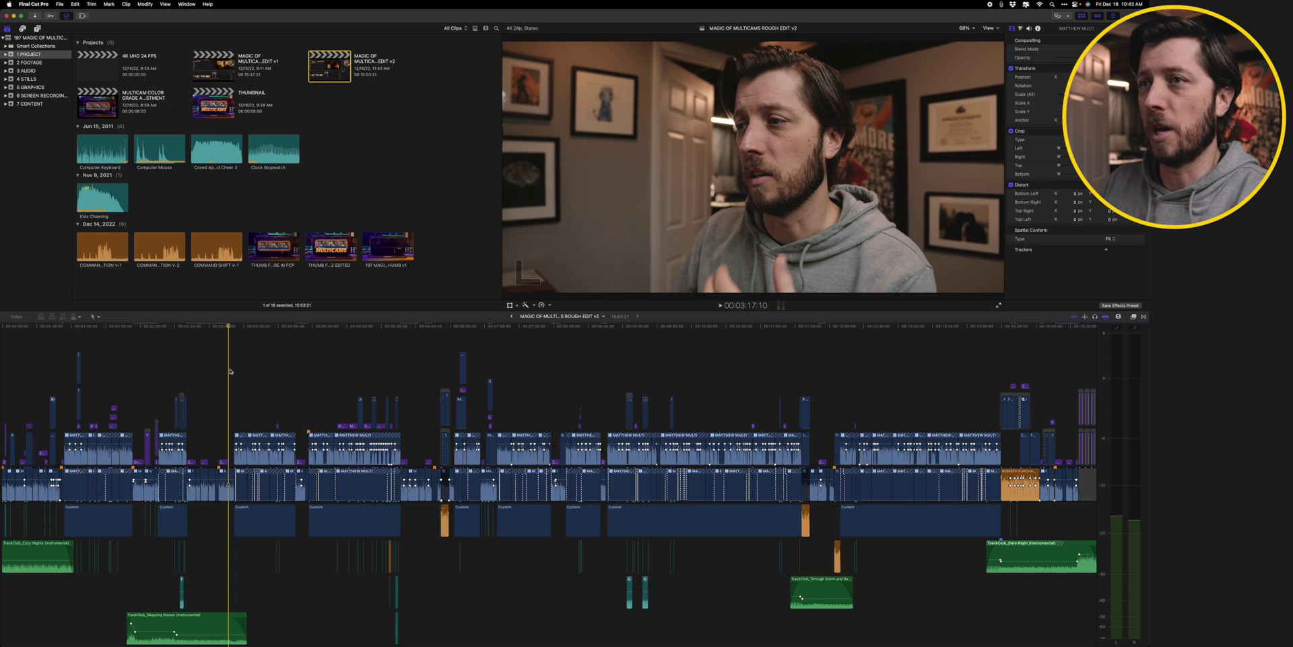
# Step: Bring Finder to the top of the screen and open Movies, showing about 231.51 GB free
pyautogui.press('super+Tab')
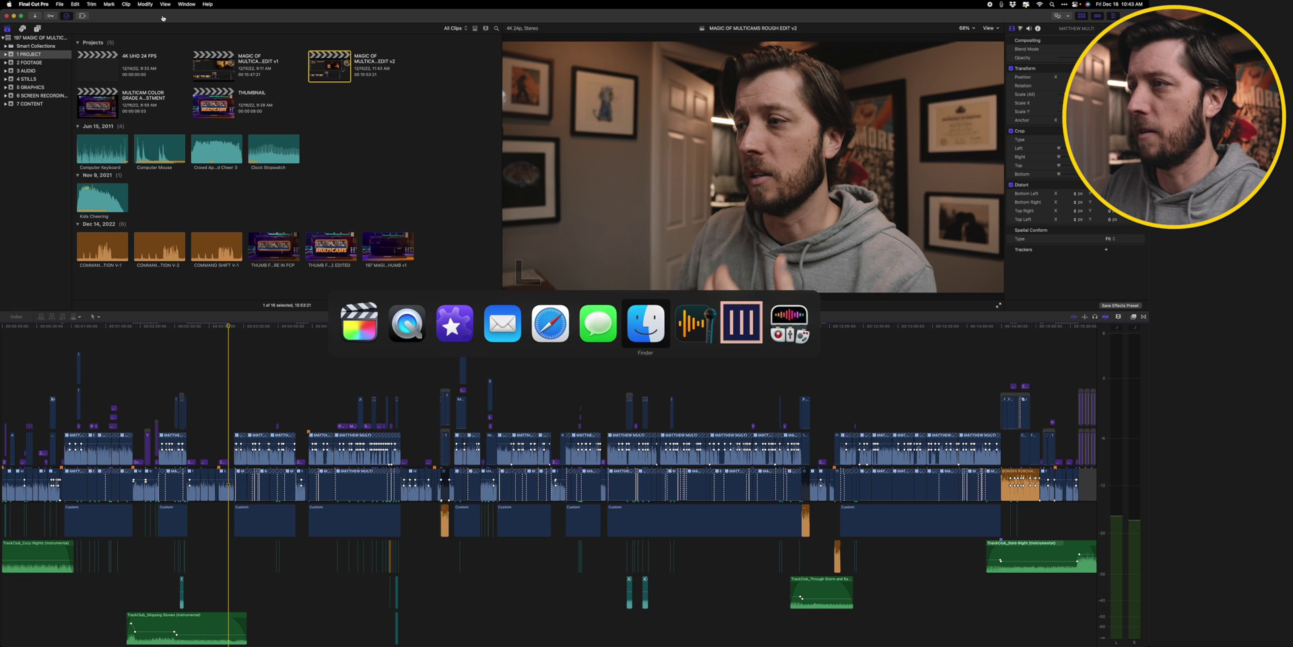
pyautogui.press('super+n')
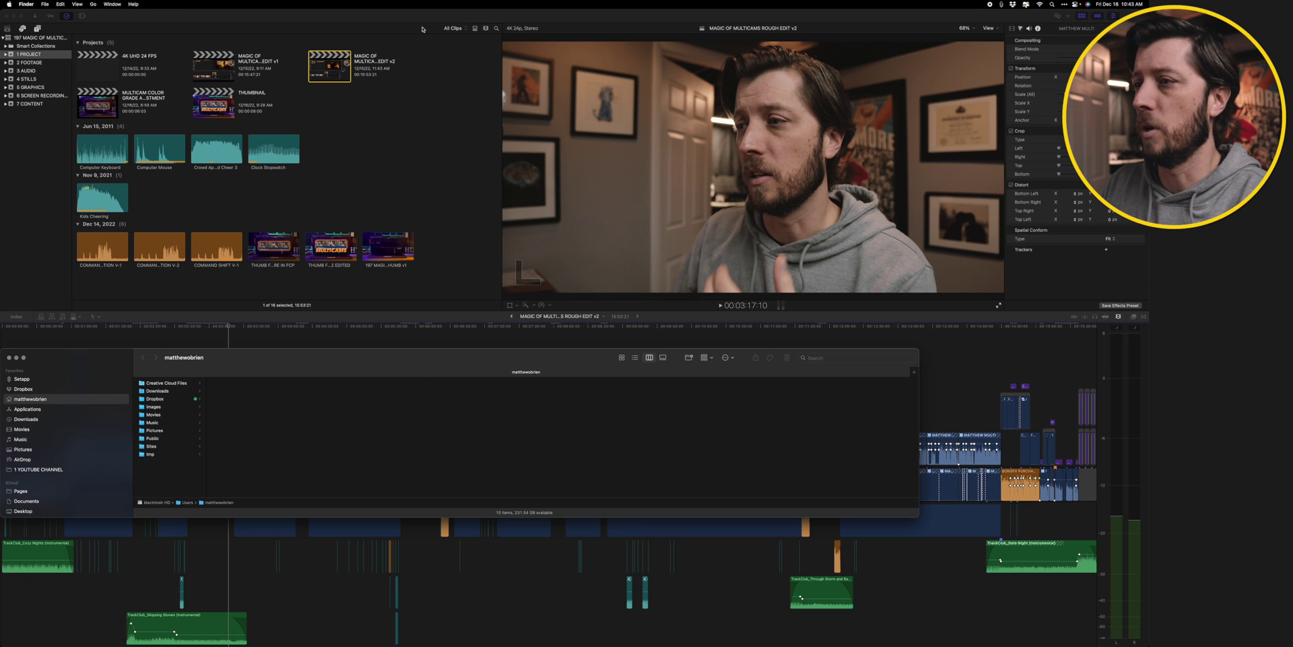
pyautogui.moveTo(417, 369); pyautogui.dragTo(773, 30)
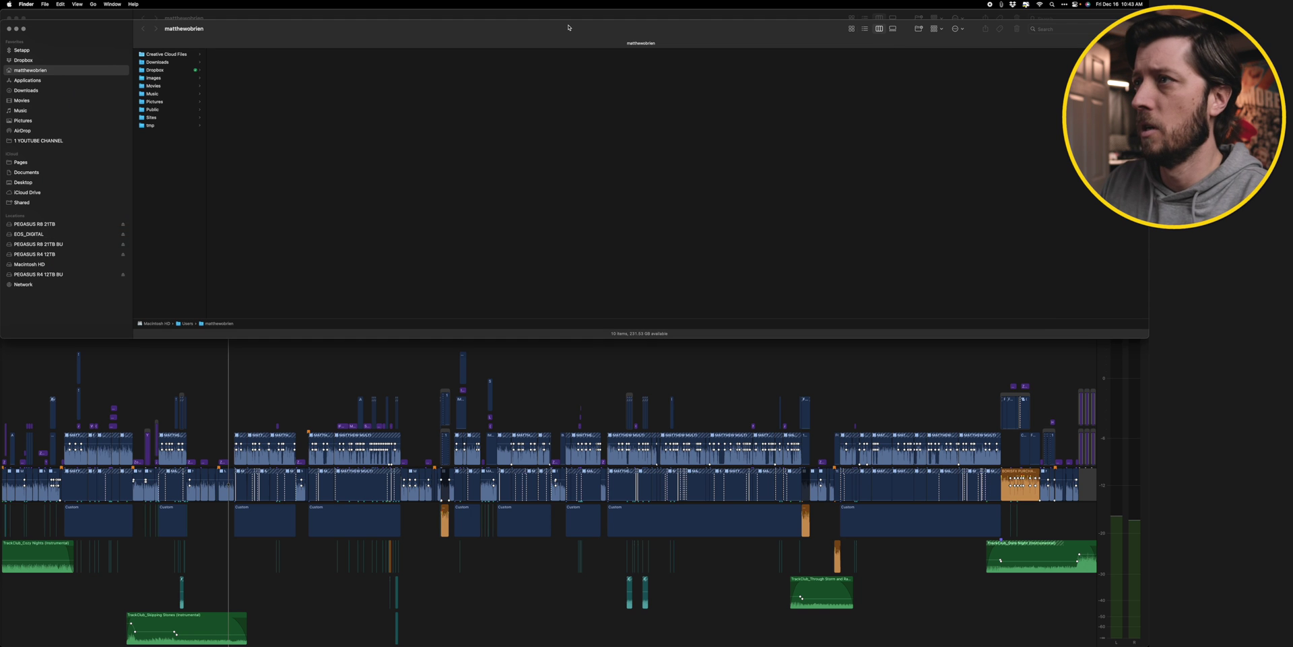
pyautogui.moveTo(554, 46); pyautogui.dragTo(576, 32)
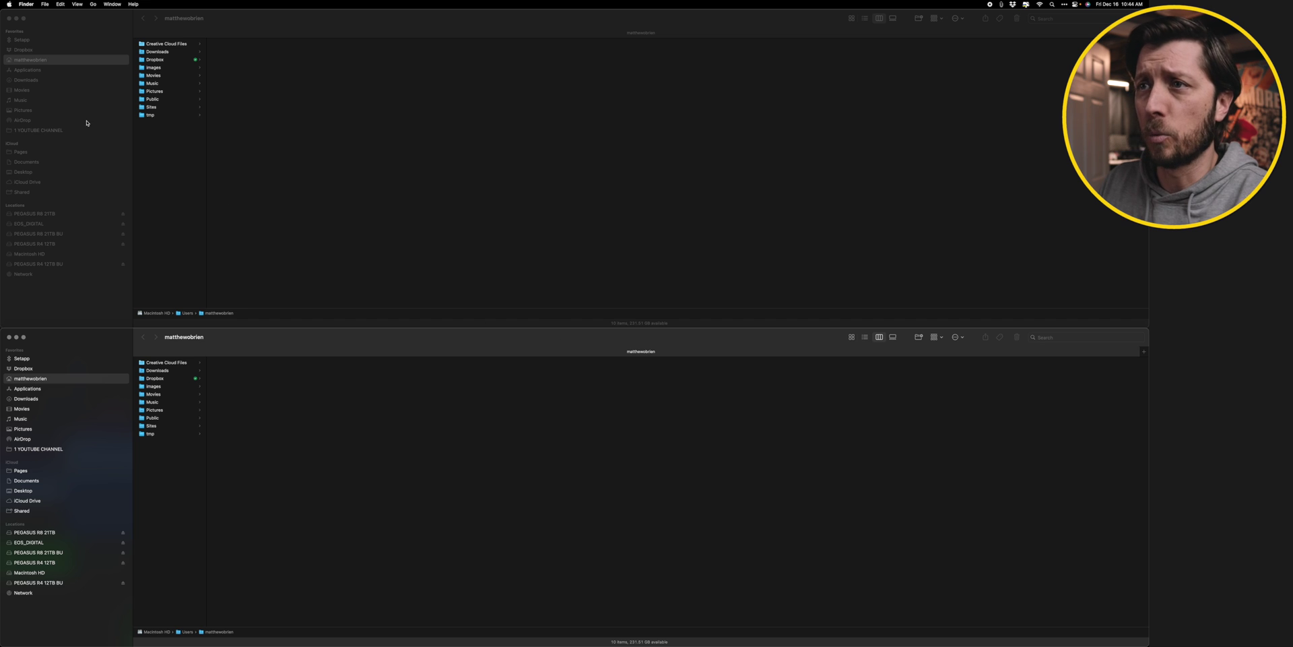
pyautogui.click(30, 90)
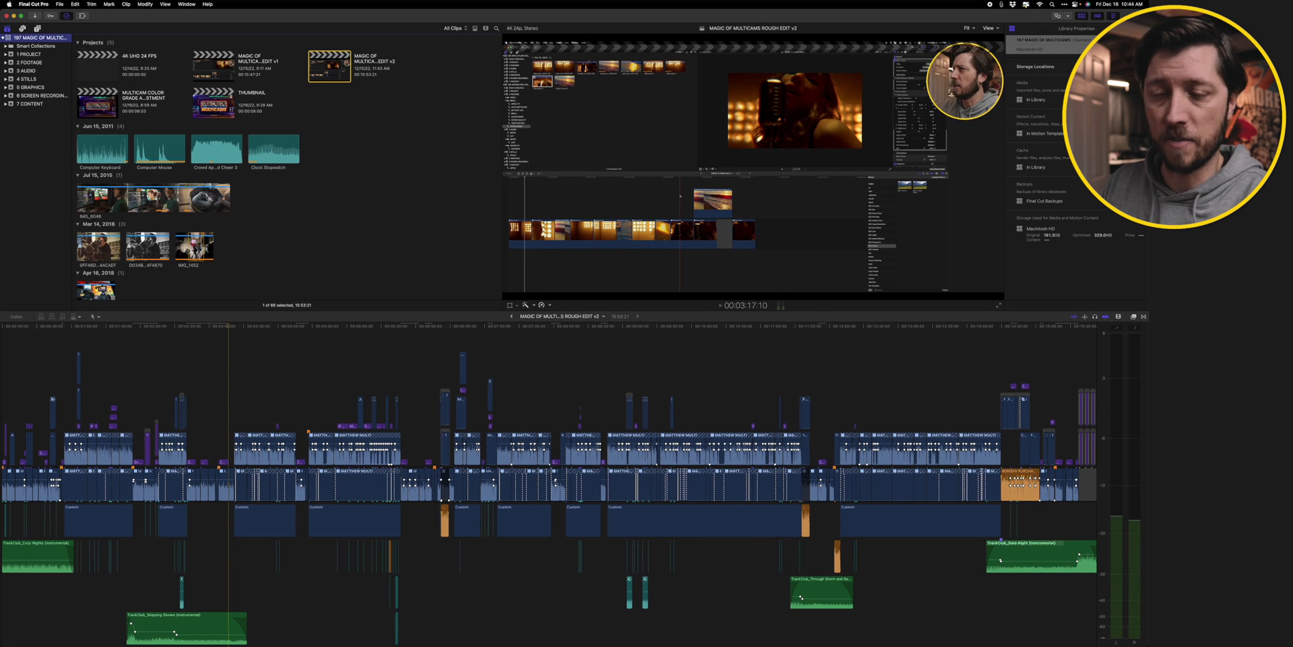
# Step: Open 1 YOUTUBE > 197 2022-12 Magic of Multicams > 3 MEDIA, widening the column for full names
pyautogui.click(407, 323)
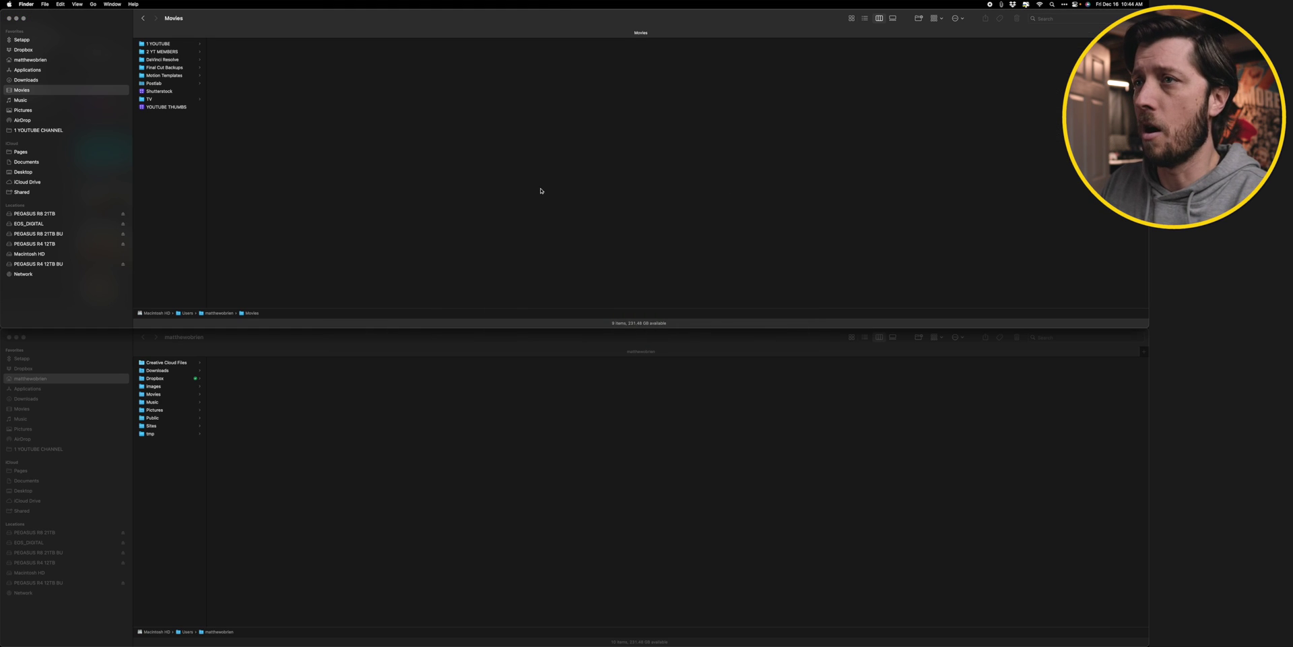
pyautogui.click(157, 44)
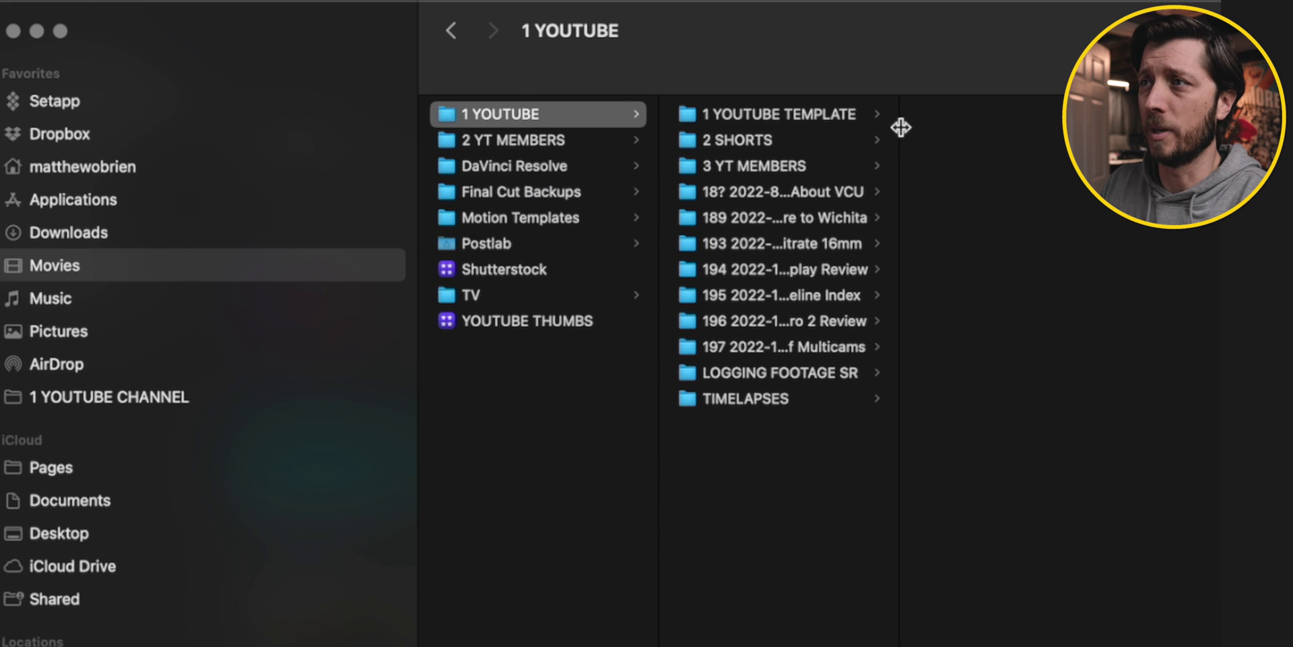
pyautogui.moveTo(901, 127); pyautogui.dragTo(1039, 139)
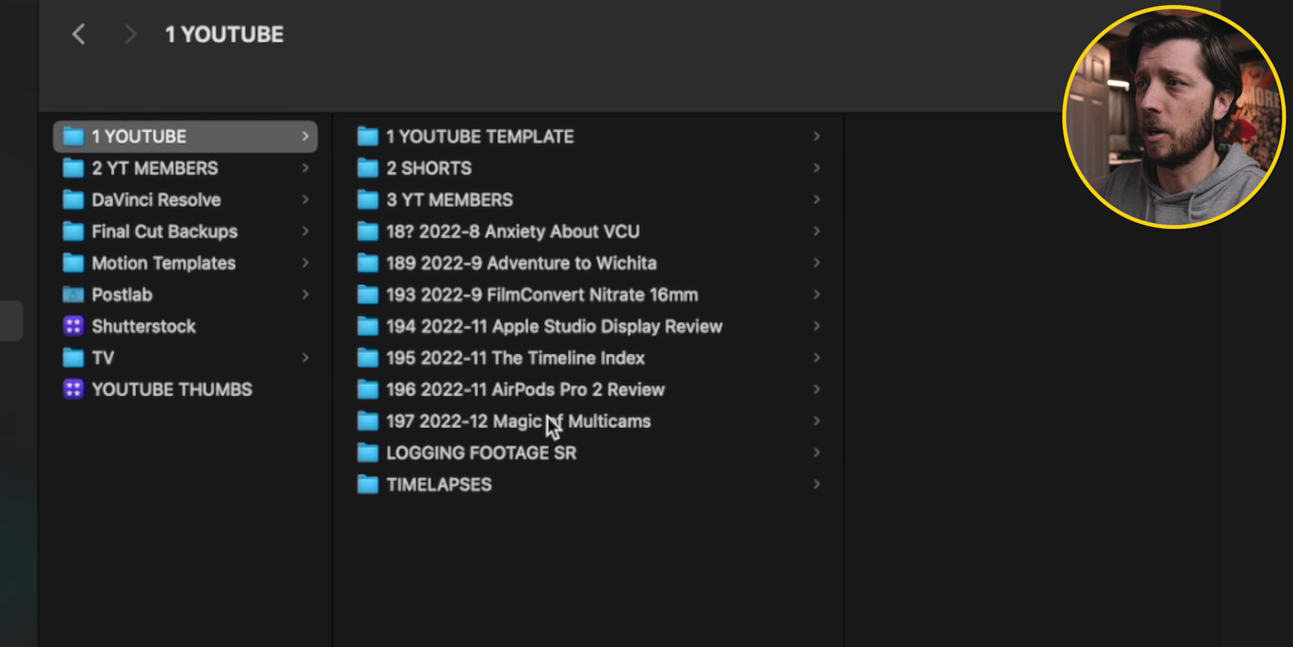
pyautogui.click(547, 419)
pyautogui.click(810, 205)
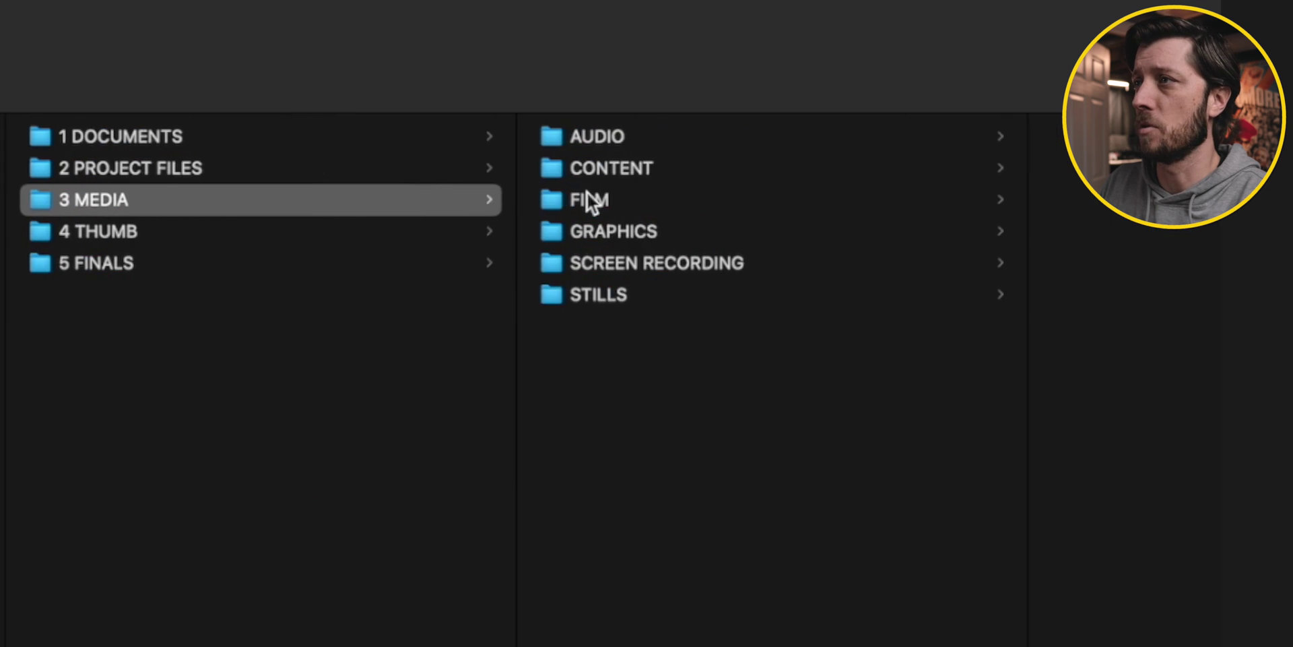
# Step: Browse the FILM AROLL, audio and CONTENT subfolders down to GIFS
pyautogui.click(590, 199)
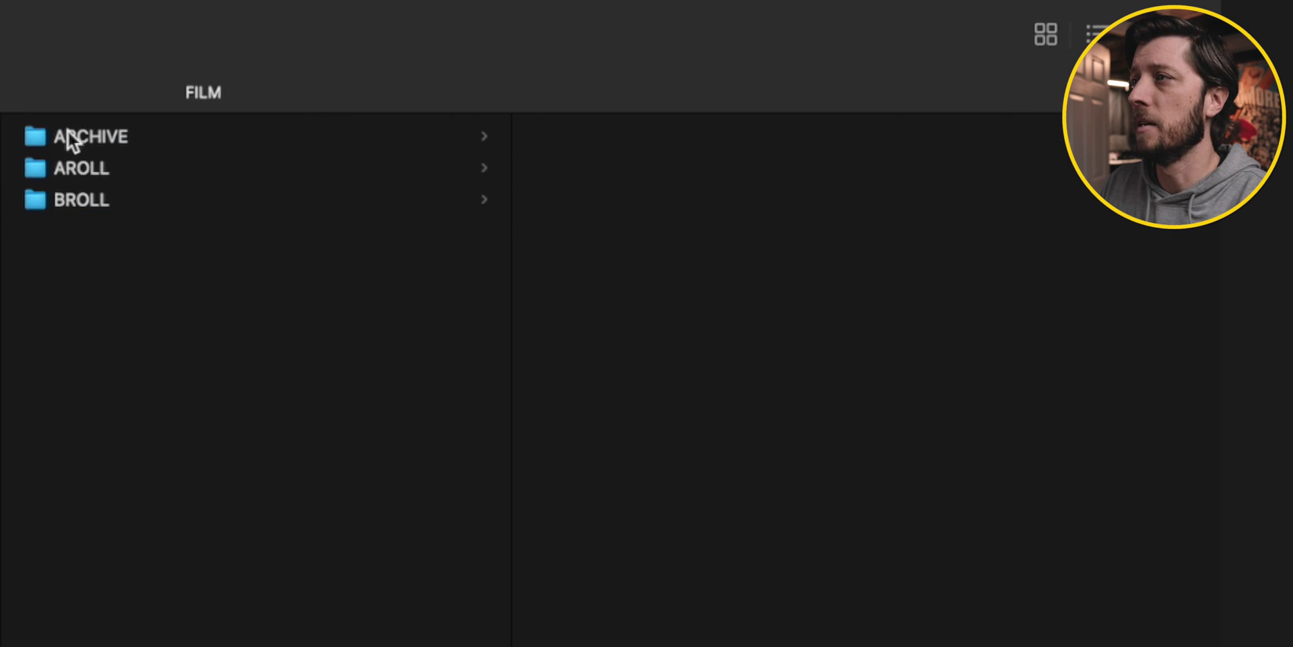
pyautogui.click(88, 168)
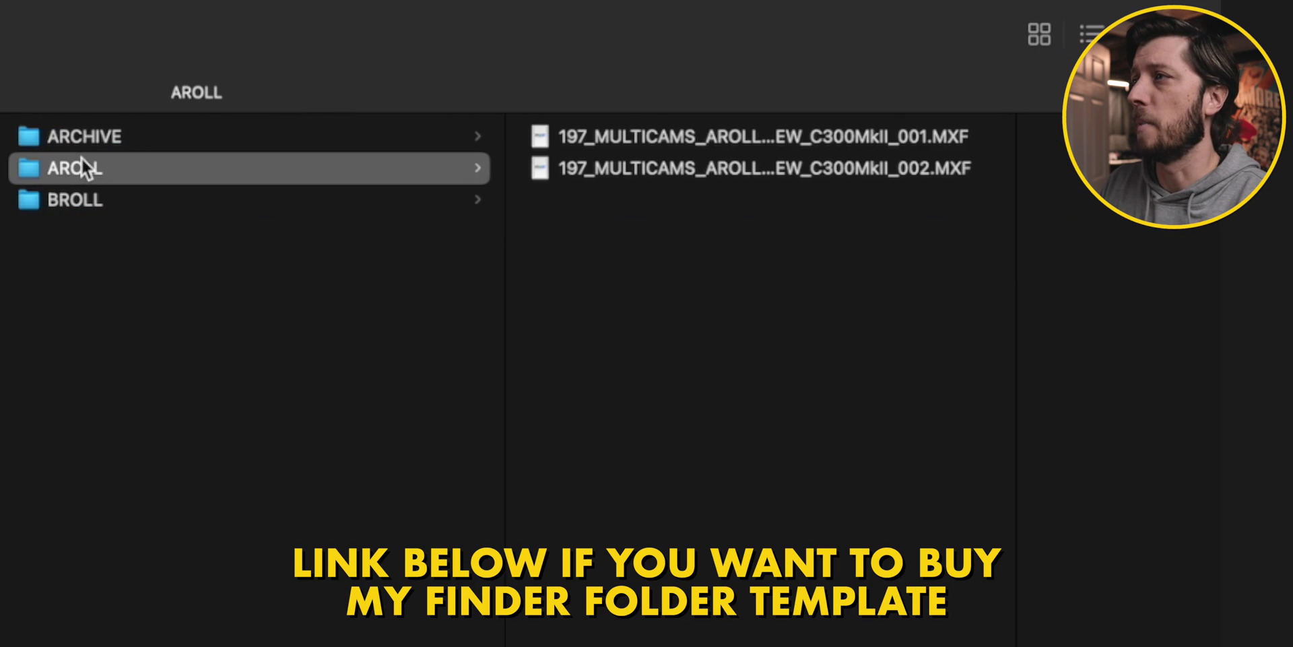
pyautogui.press('Left')
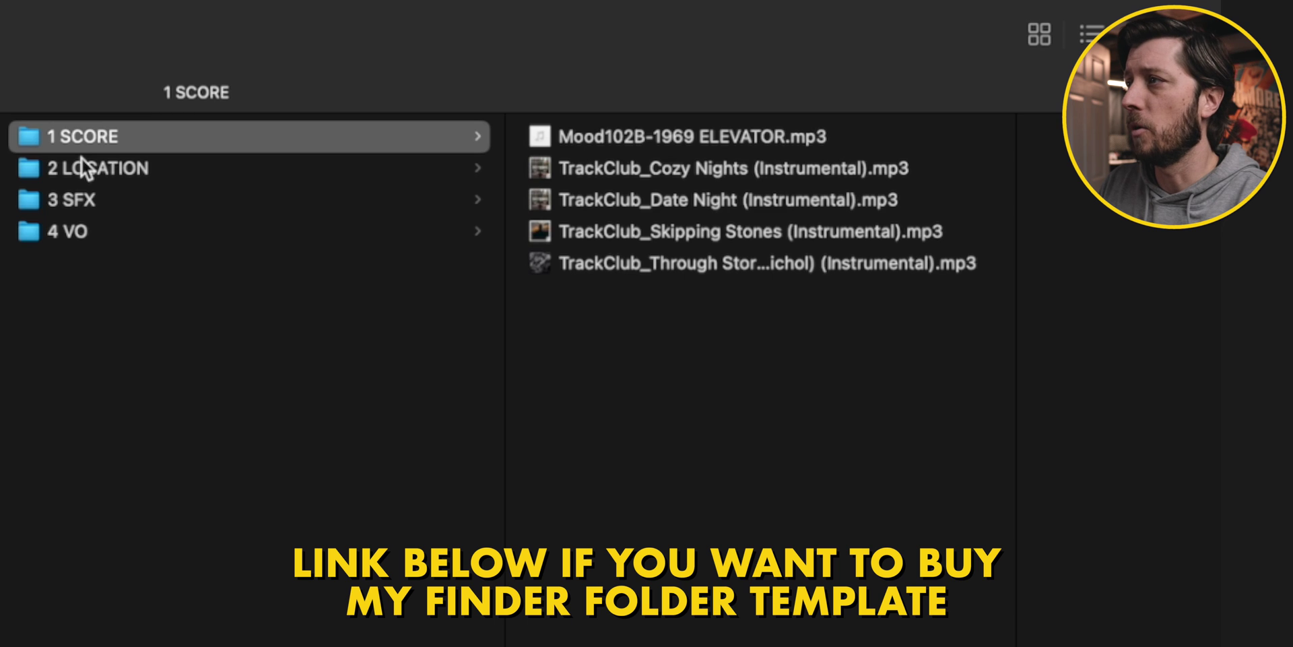
pyautogui.press('Down')
pyautogui.press('Down')
pyautogui.press('Left')
pyautogui.press('Left')
pyautogui.press('Right')
pyautogui.press('Right')
pyautogui.press('Down')
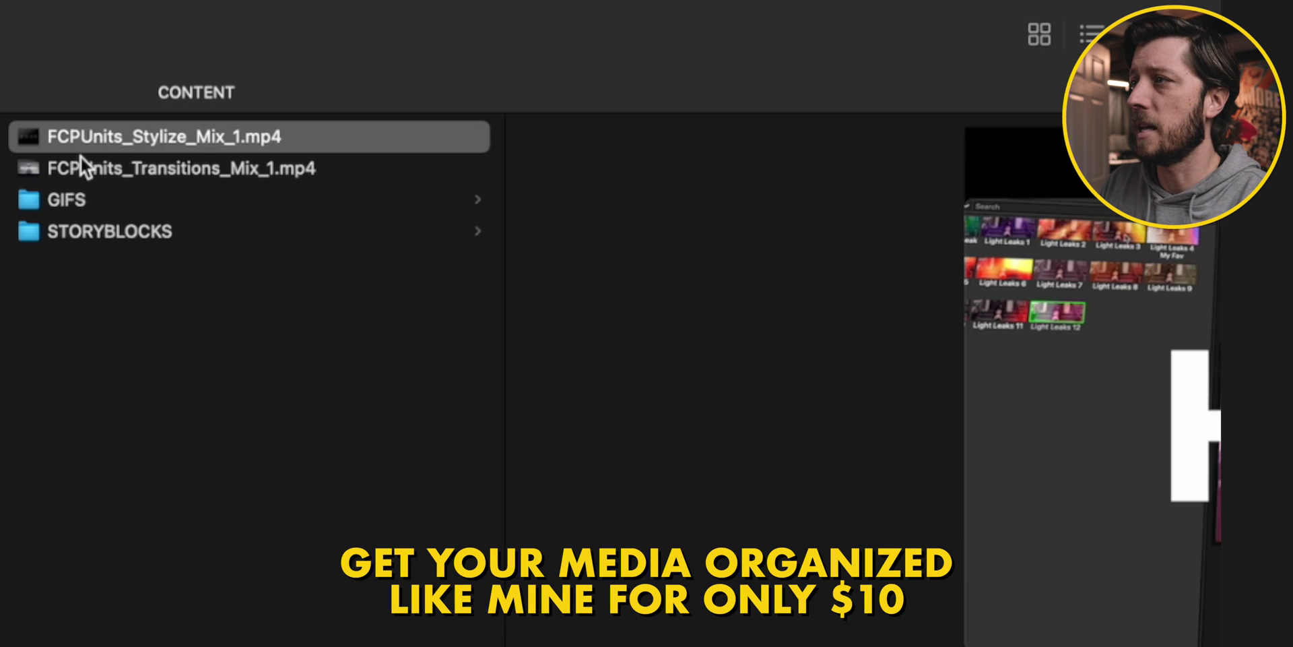
pyautogui.press('Down')
pyautogui.press('Down')
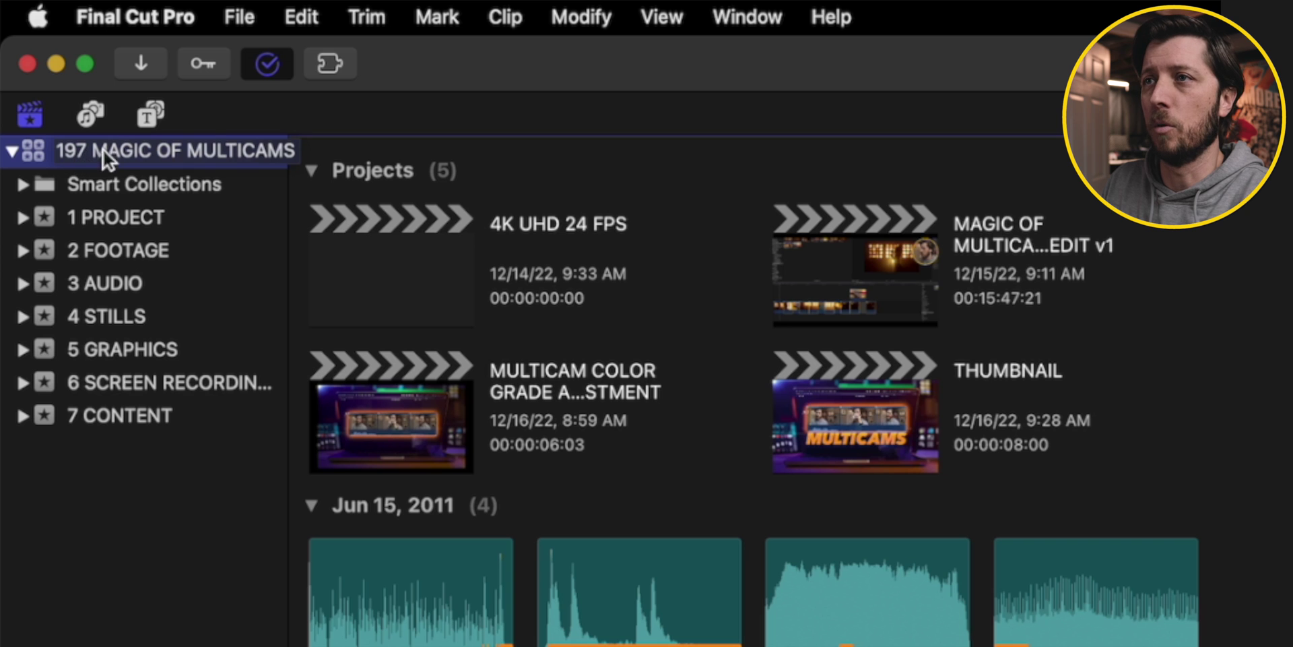
# Step: Delete the 197 MAGIC OF MULTICAMS library's render, optimized and proxy generated files
pyautogui.click(237, 16)
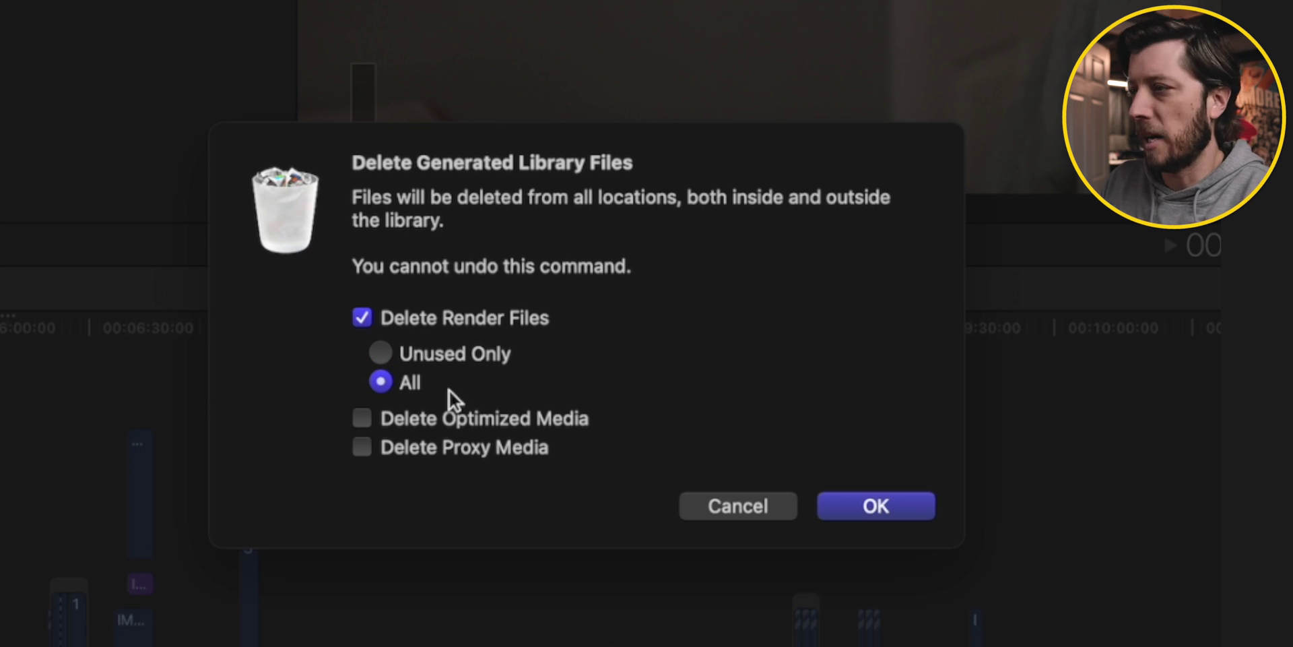
pyautogui.click(448, 414)
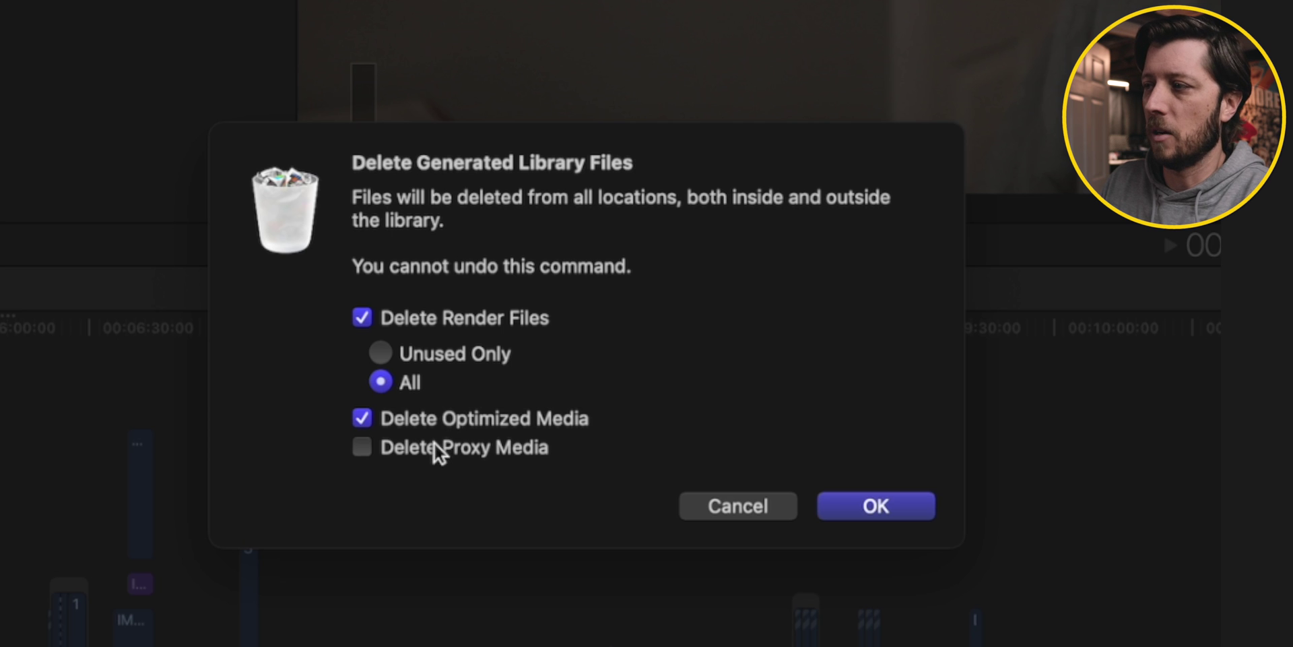
pyautogui.click(434, 443)
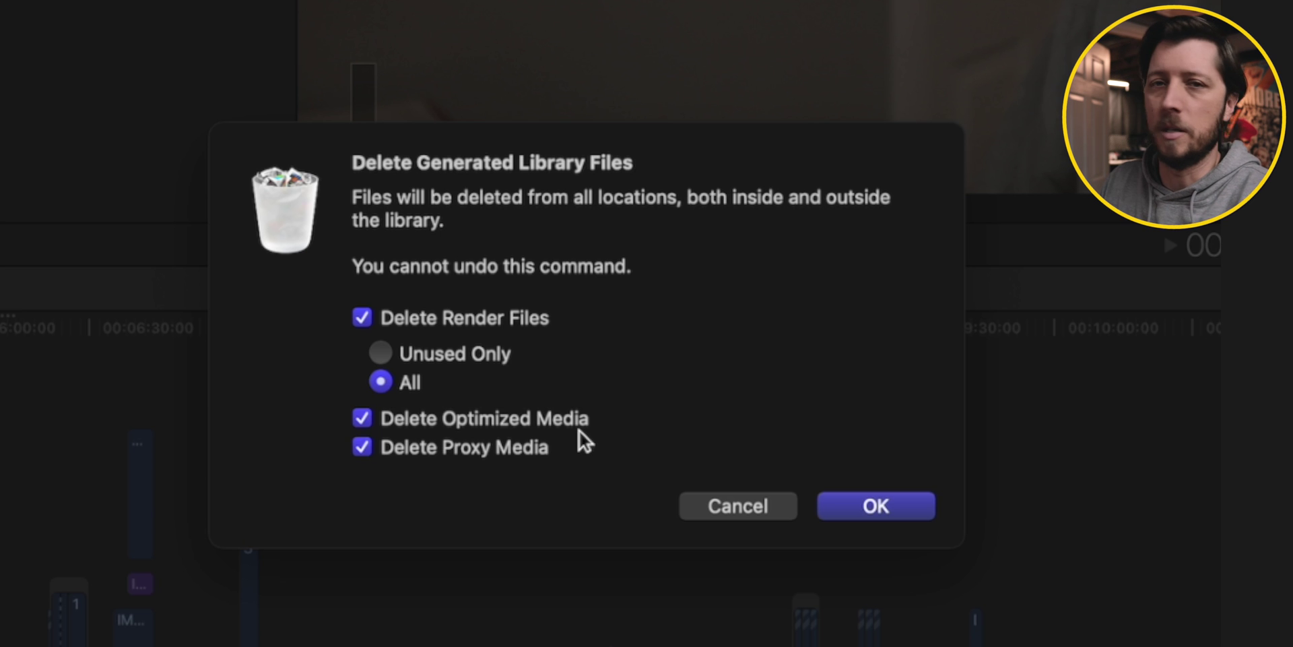
pyautogui.click(890, 500)
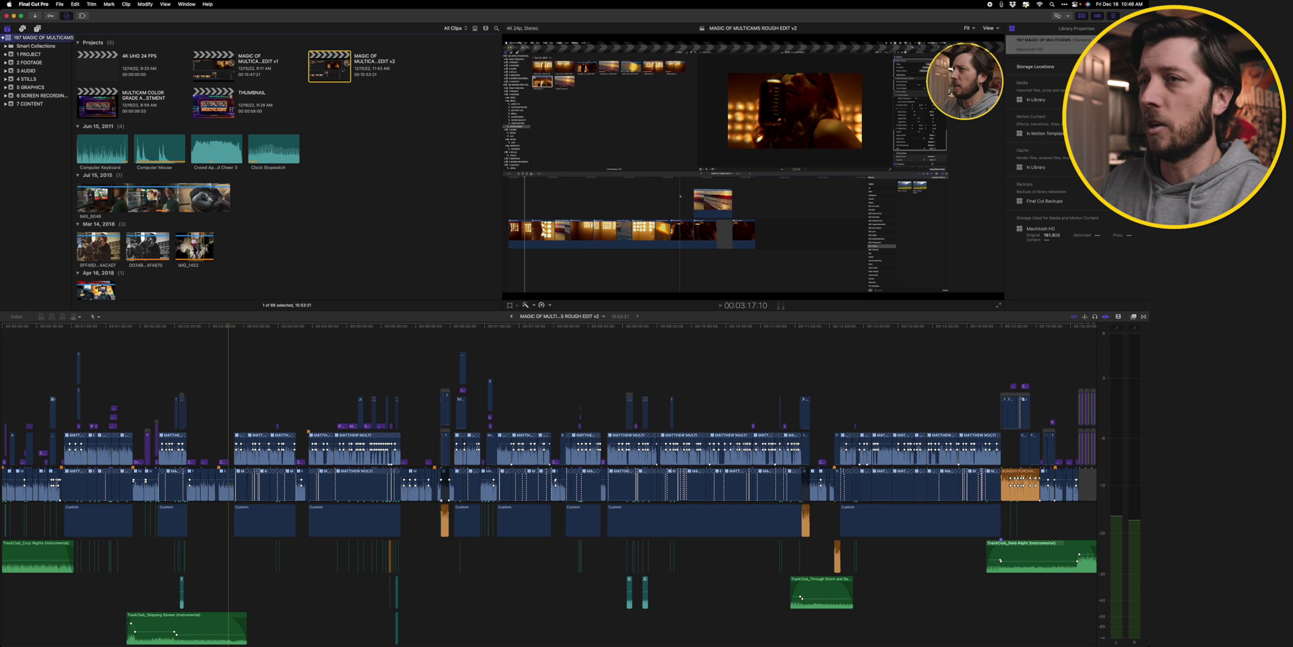
# Step: Switch back to Finder's Movies > 1 YOUTUBE folder, now with about 277.47 GB free
pyautogui.press('super+Tab')
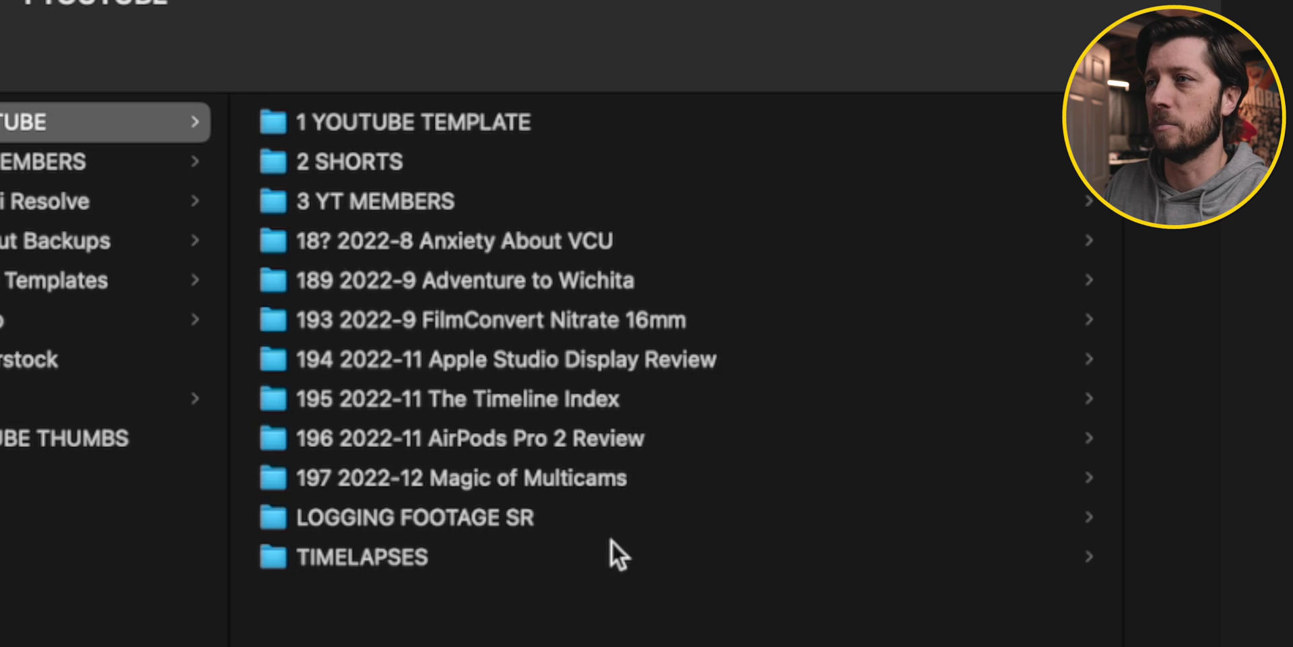
# Step: Open 193 2022-9 FilmConvert Nitrate 16mm > 2 PROJECT FILES > FCPX to find its library
pyautogui.click(579, 327)
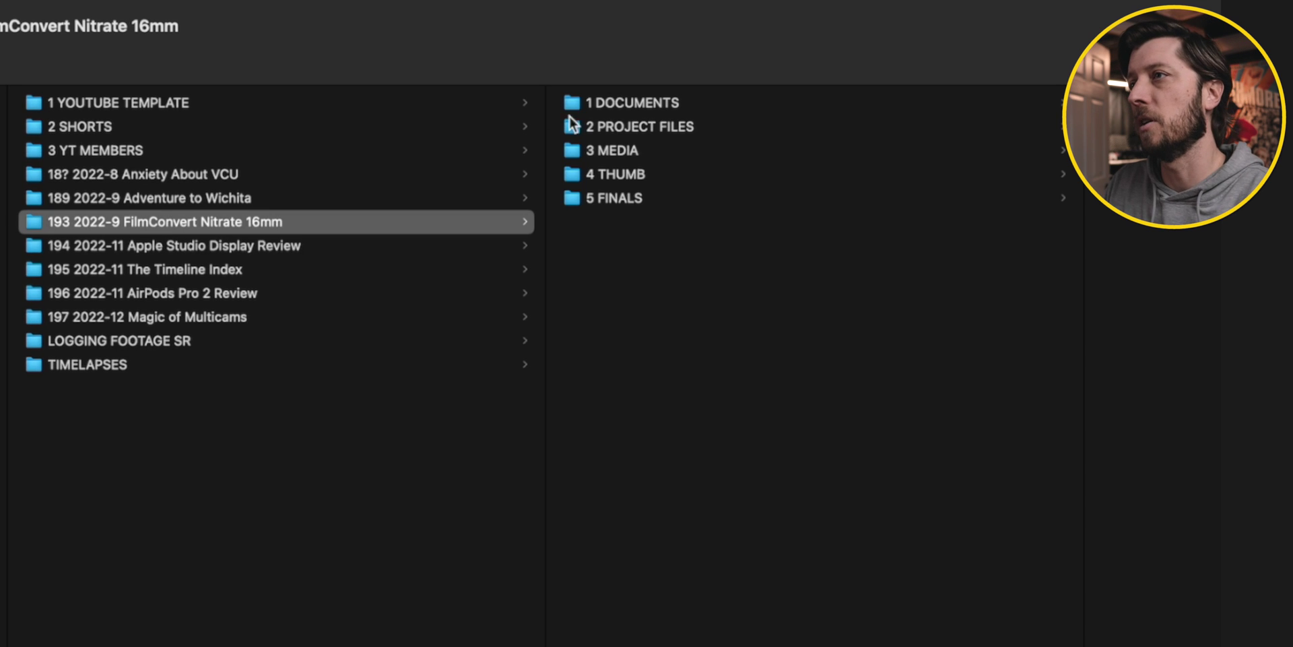
pyautogui.click(592, 125)
pyautogui.click(216, 96)
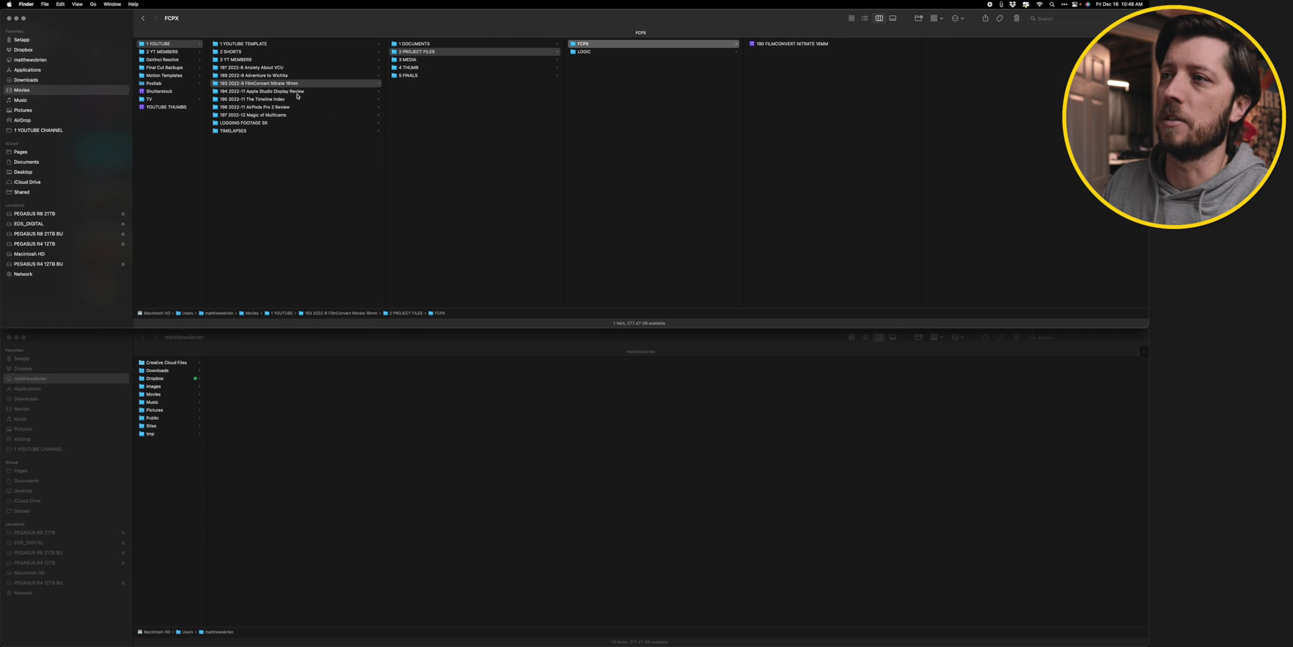
# Step: Open 194 2022-11 Apple Studio Display Review > 2 PROJECT FILES > FCPX, then switch to Final Cut Library Manager
pyautogui.click(297, 92)
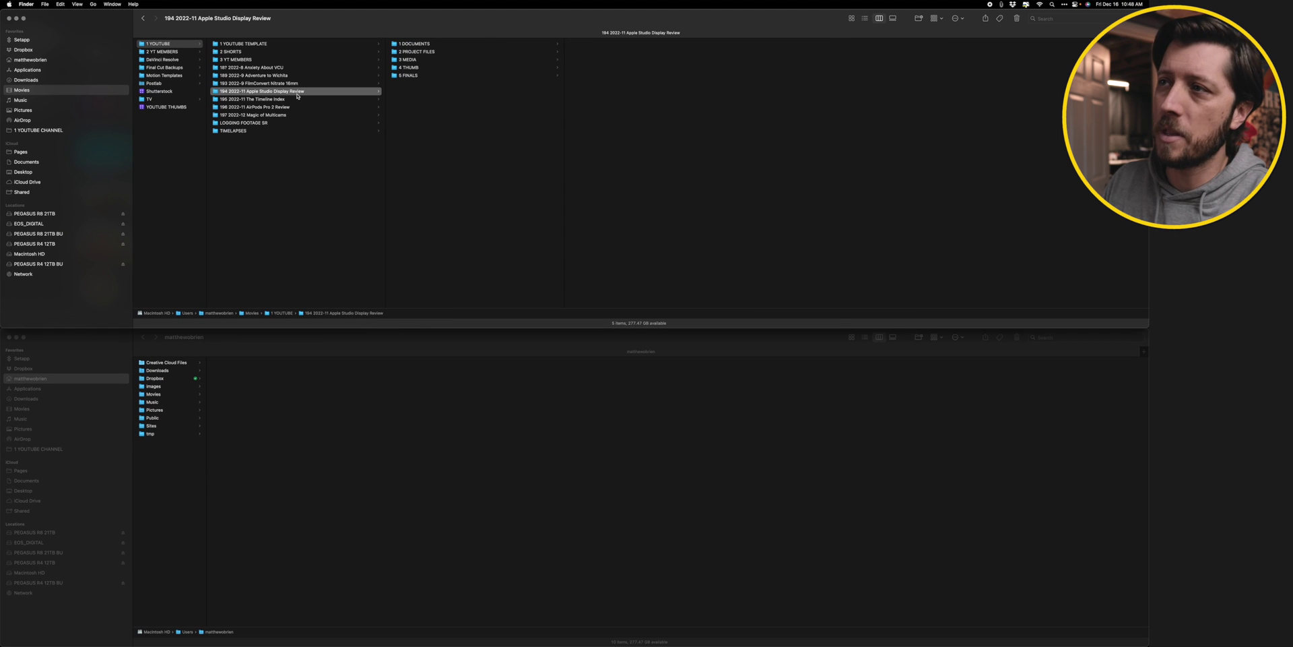
pyautogui.click(407, 52)
pyautogui.click(584, 43)
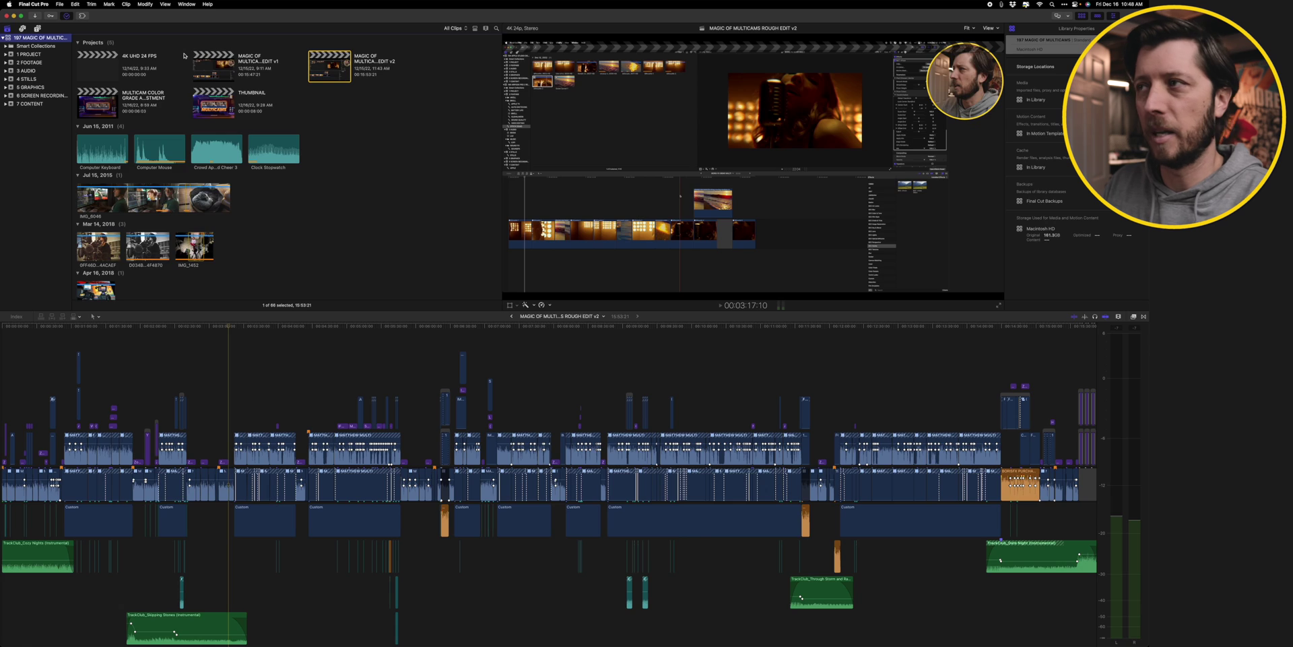
pyautogui.press('super+Tab')
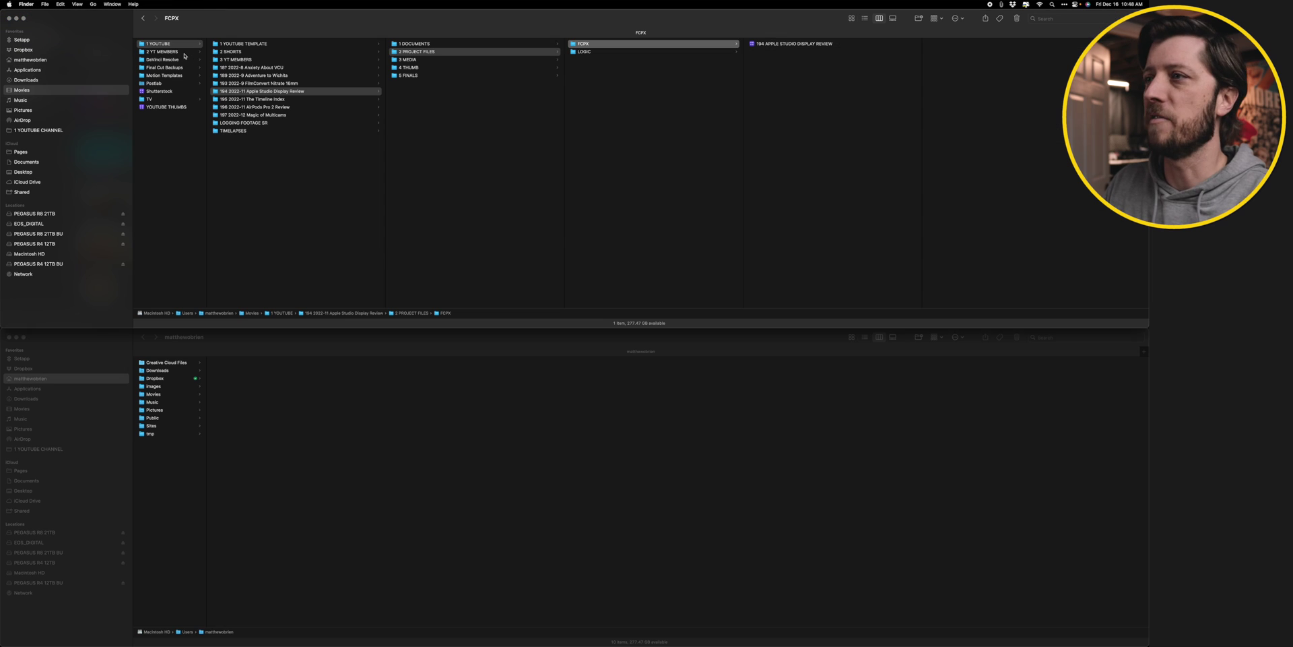
pyautogui.press('super+Tab')
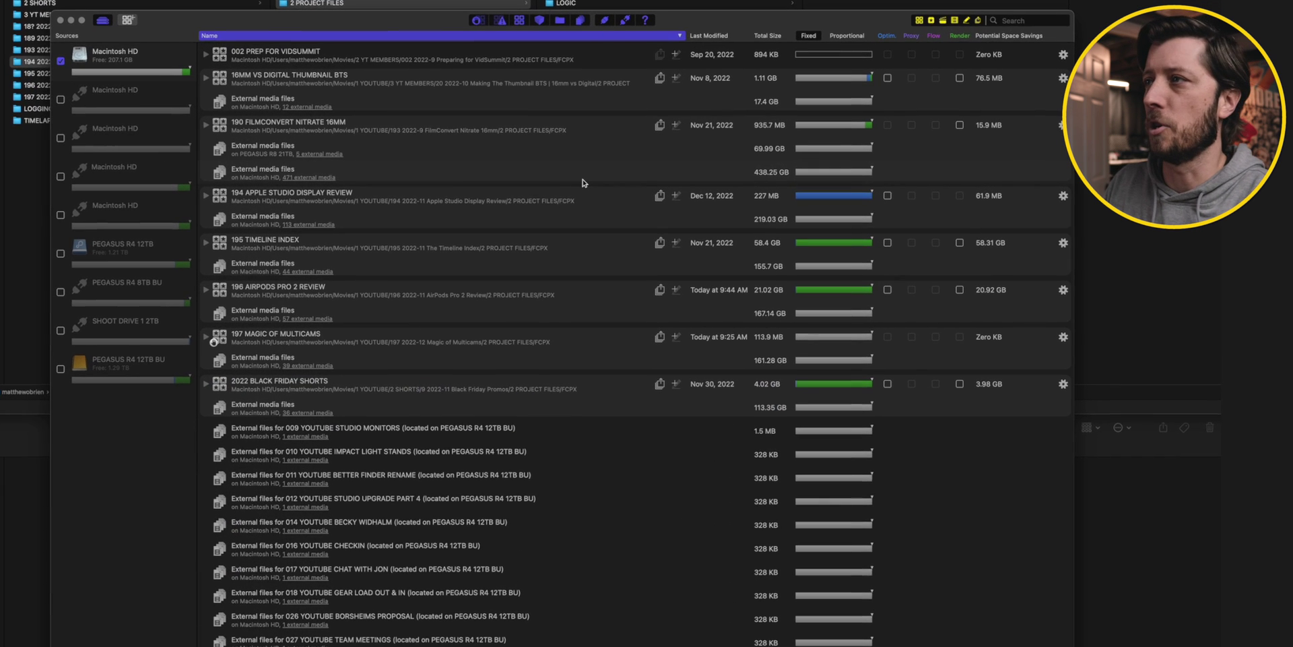
pyautogui.moveTo(273, 21); pyautogui.dragTo(254, 30)
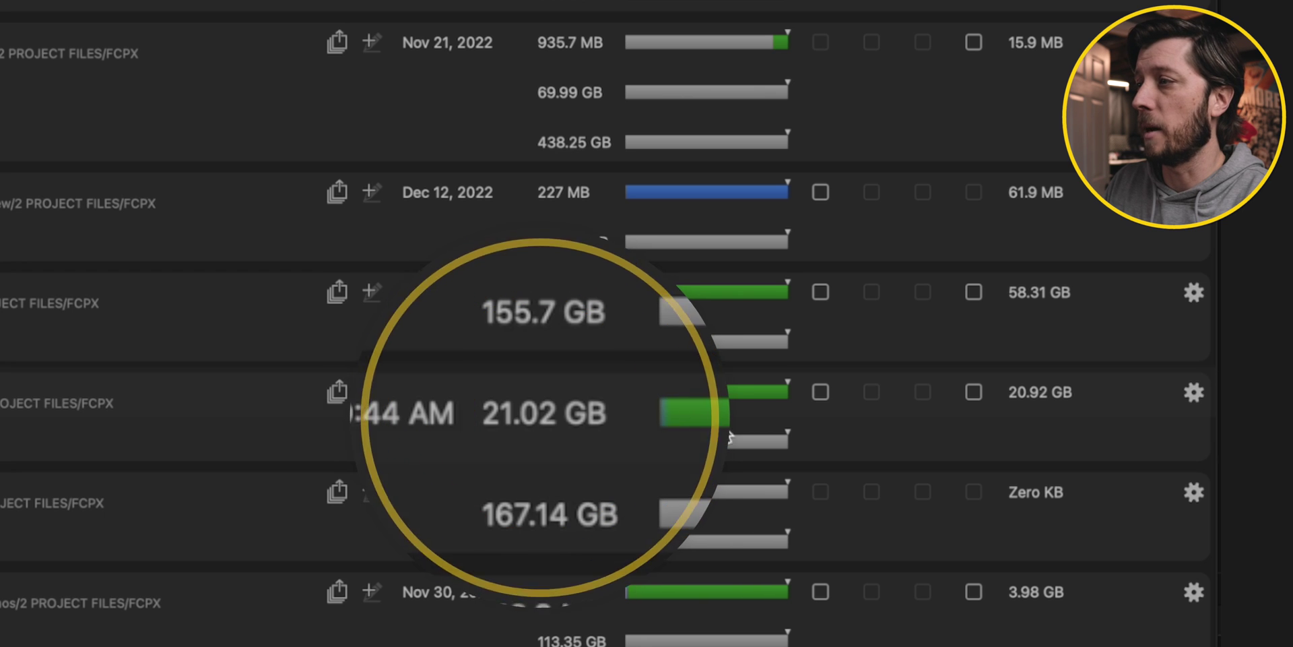
# Step: Tick Render and Optim. for the 190, 16MM vs Digital, 194, 195, 196 and Black Friday Shorts libraries
pyautogui.scroll(-2, 689, 531)
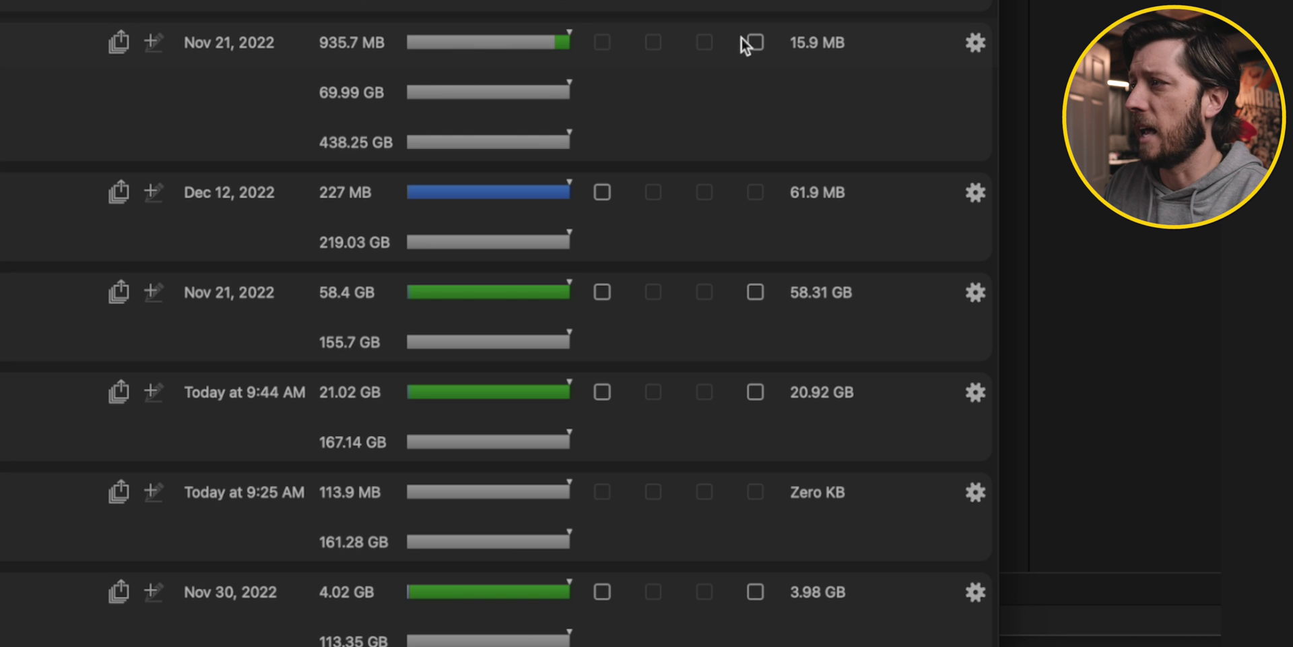
pyautogui.click(753, 42)
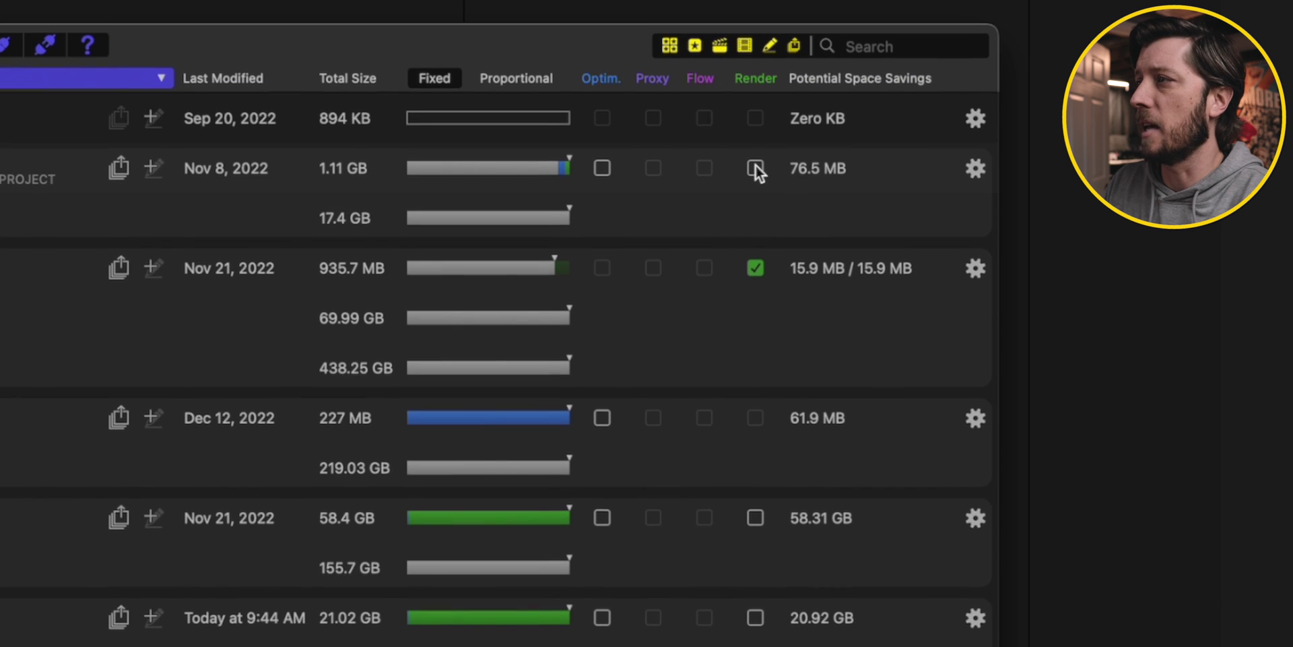
pyautogui.click(756, 168)
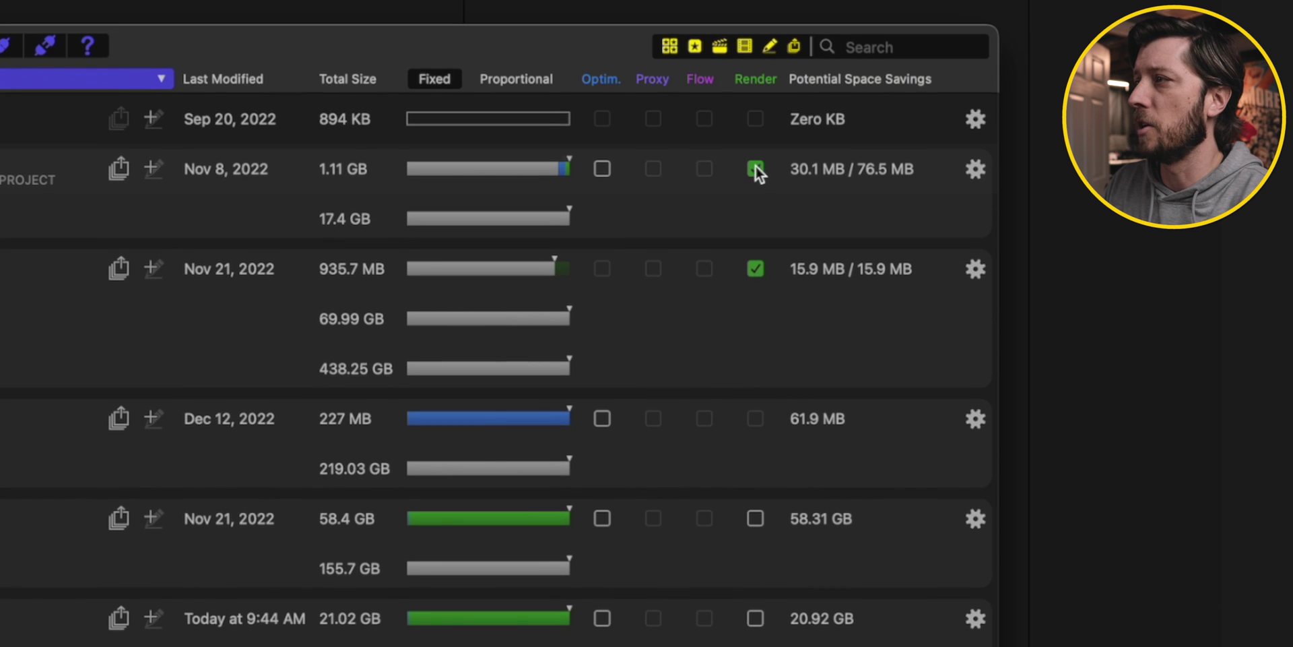
pyautogui.click(603, 170)
pyautogui.click(602, 417)
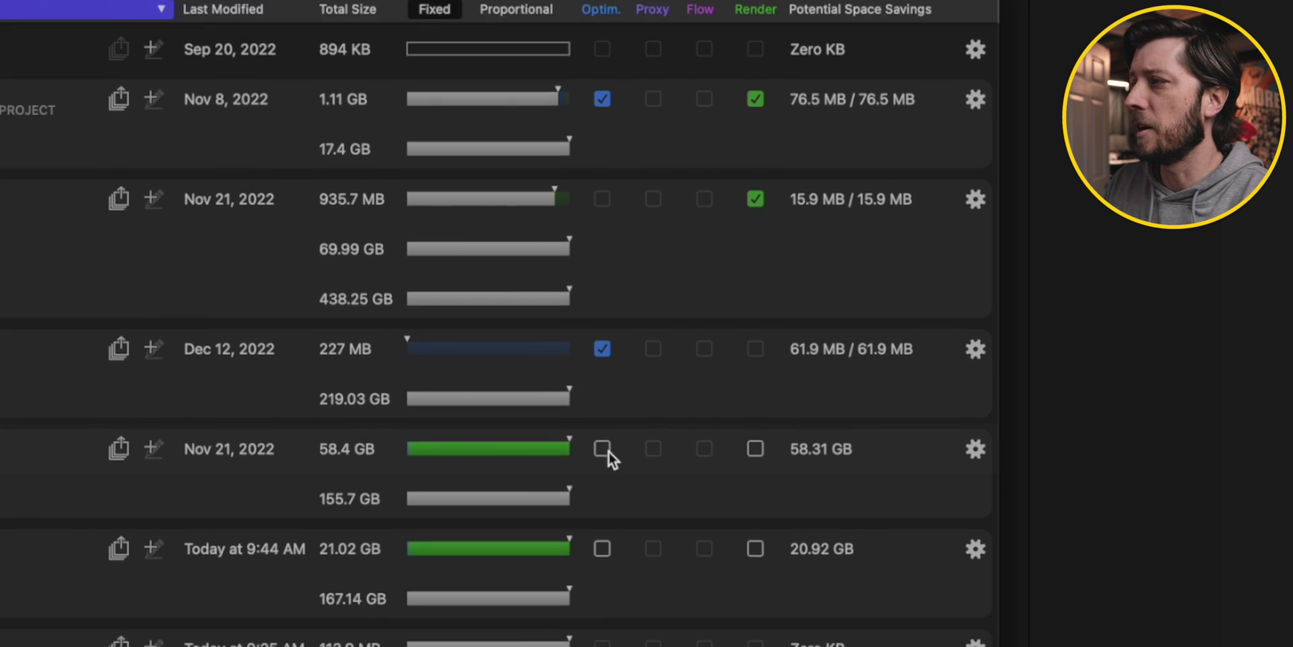
pyautogui.click(603, 519)
pyautogui.click(757, 520)
pyautogui.click(603, 392)
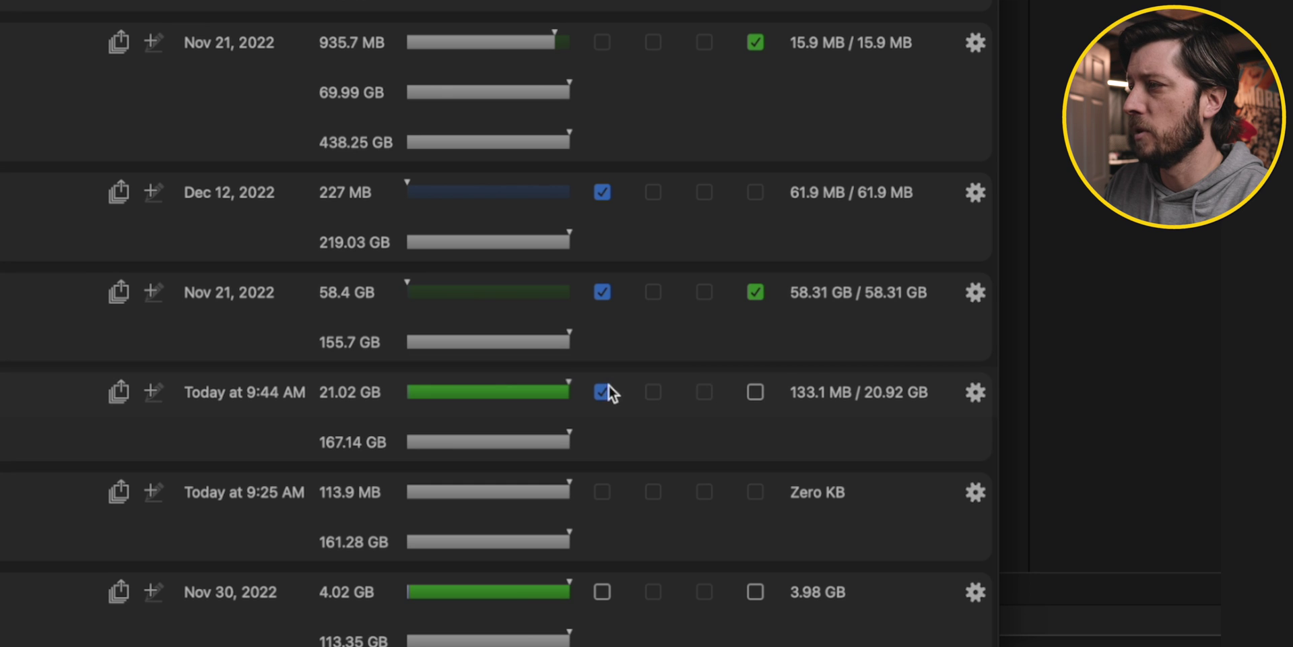
pyautogui.click(755, 391)
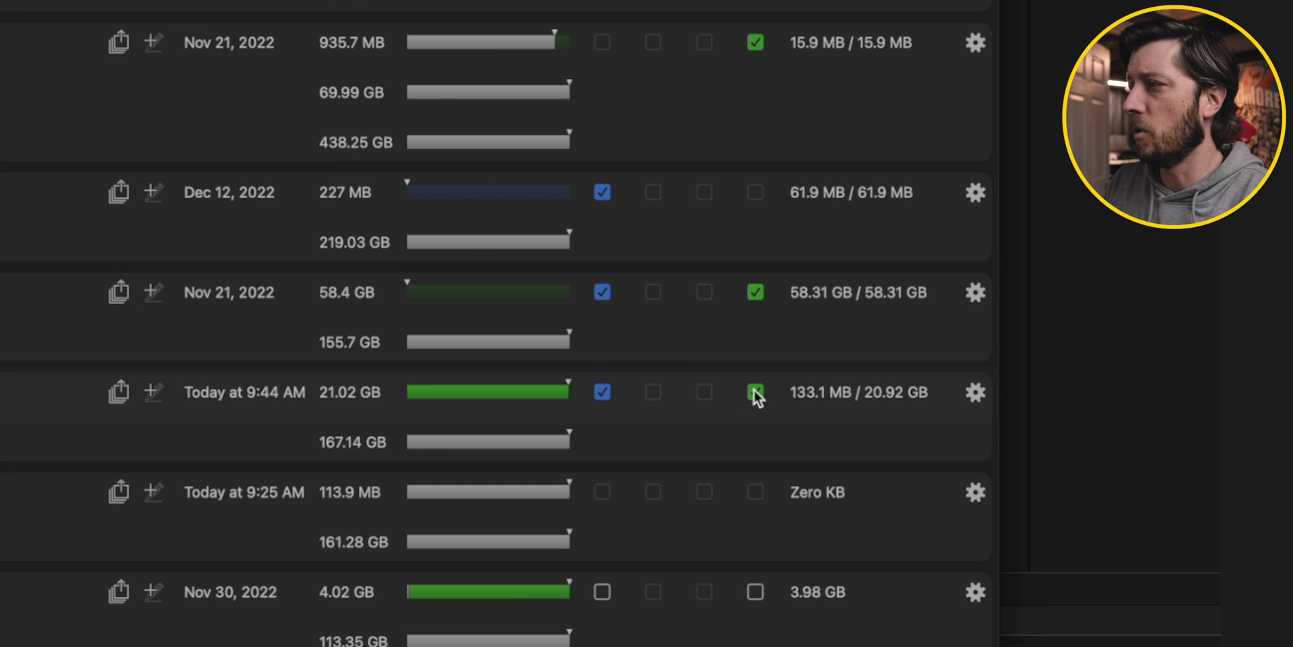
pyautogui.click(602, 592)
pyautogui.click(756, 592)
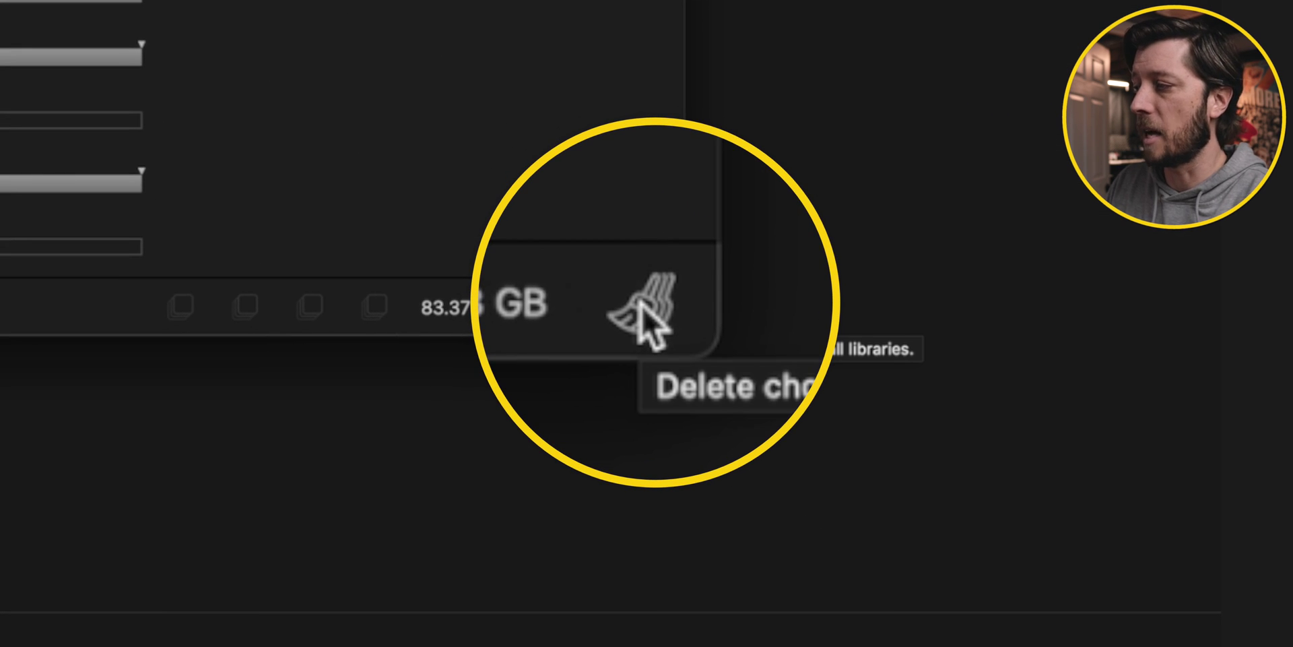
# Step: Send the 83.37 GB of marked generated files to the trash, quitting Final Cut Pro
pyautogui.click(643, 310)
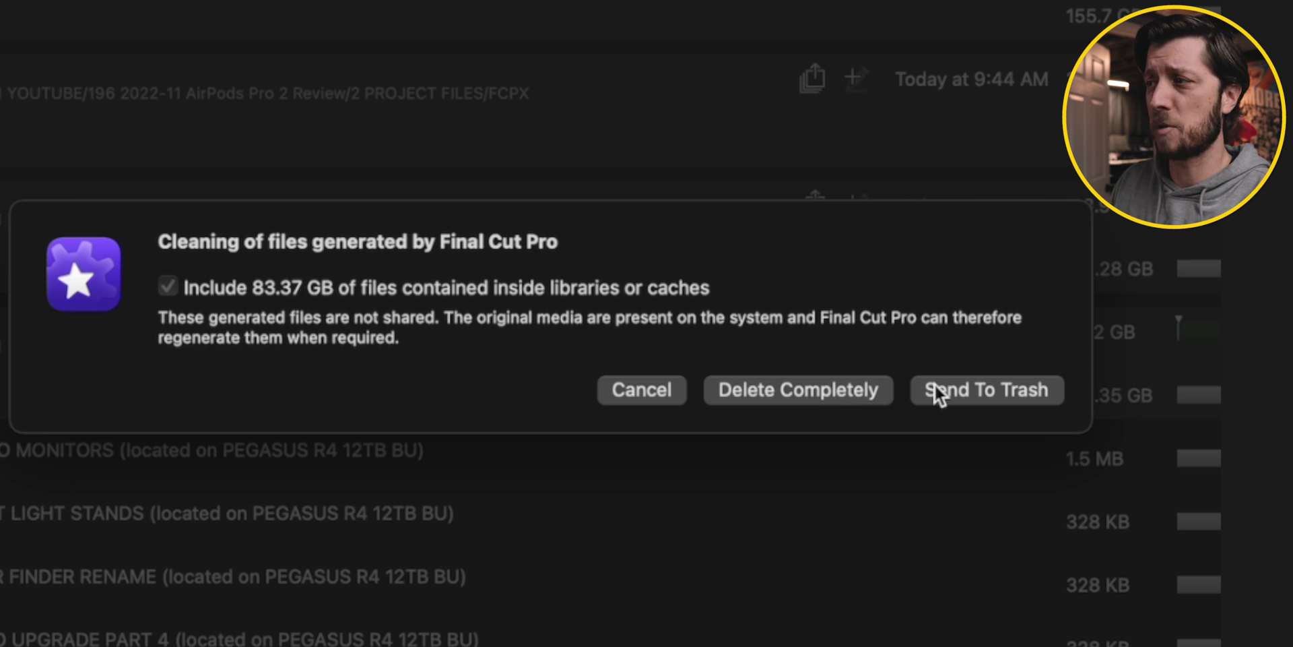
pyautogui.click(756, 390)
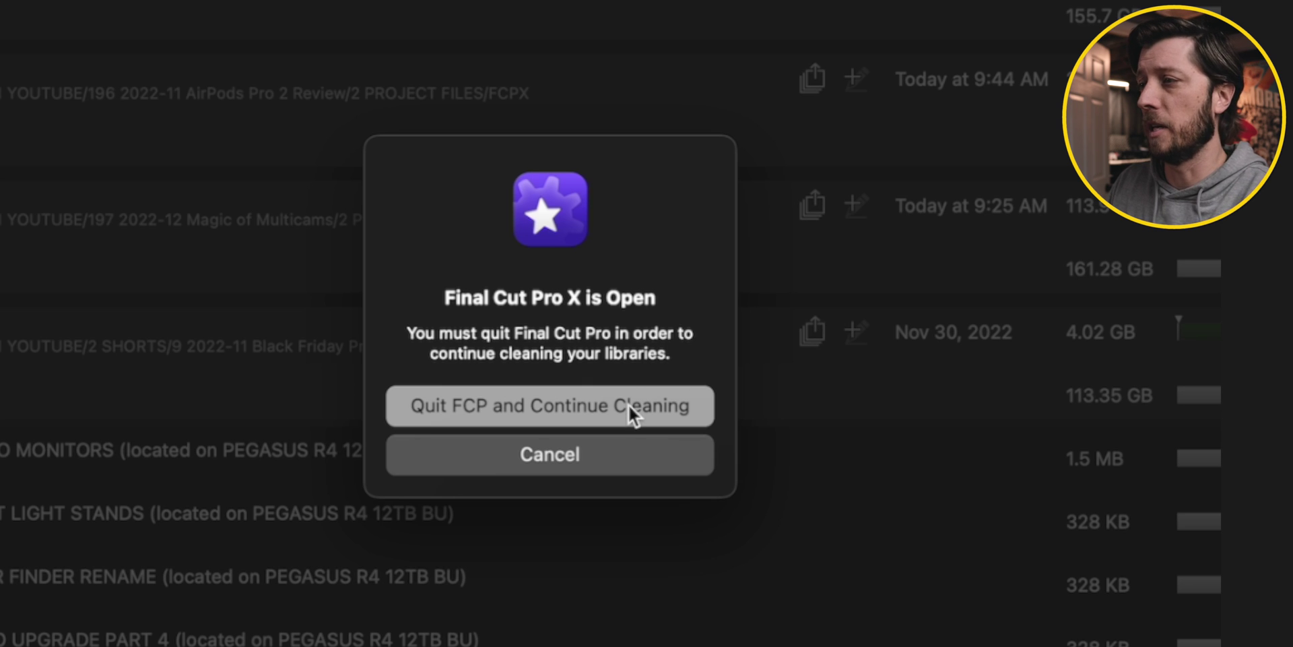
pyautogui.click(629, 404)
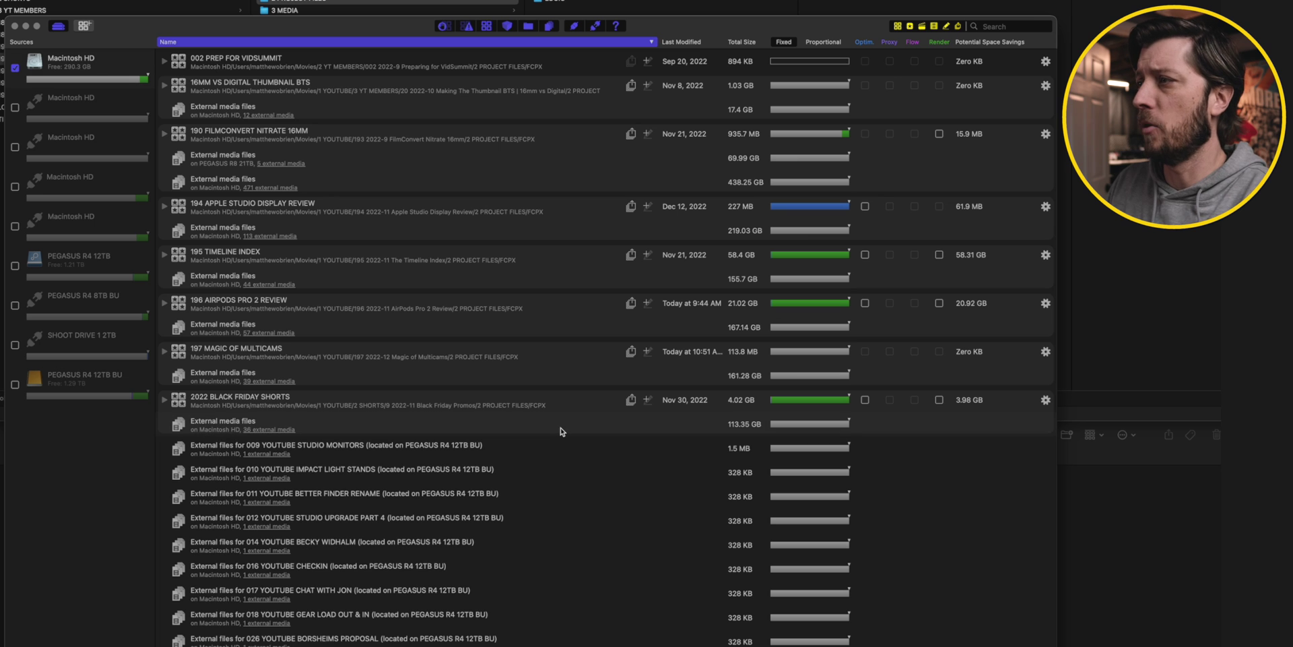
pyautogui.press('super+Tab')
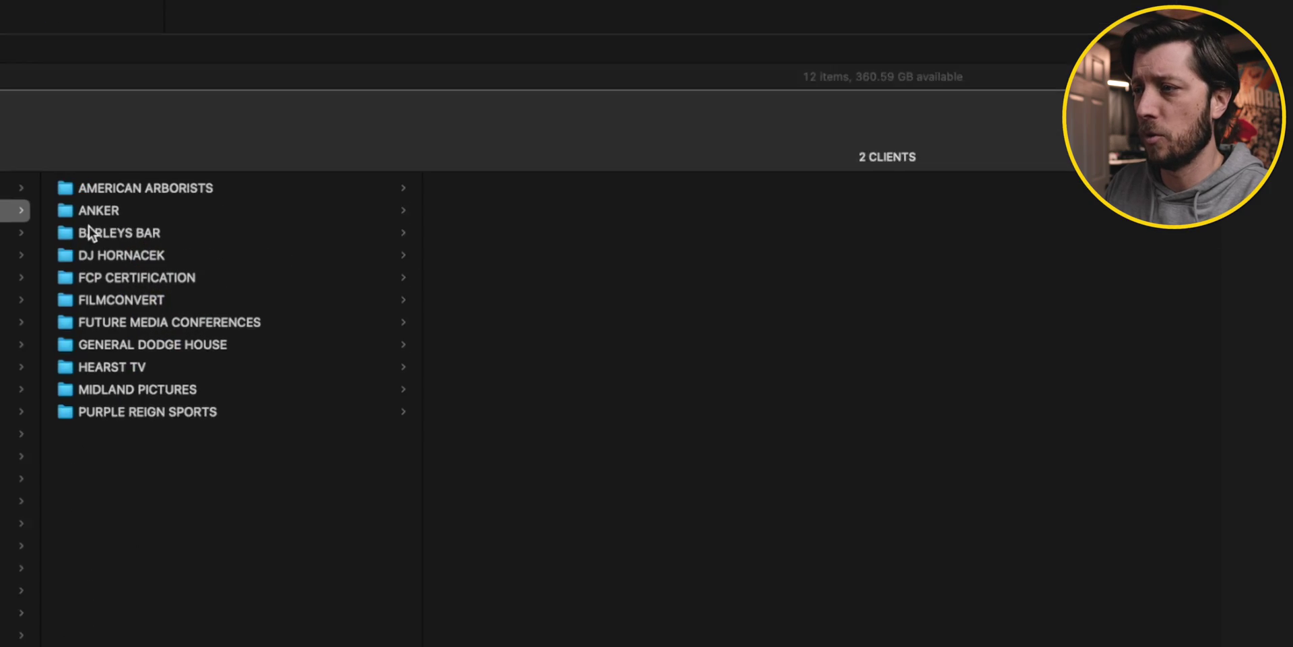
# Step: Open MIDLAND PICTURES > 1 YOUTUBE CHANNEL on Pegasus and widen the column for full names
pyautogui.click(115, 382)
pyautogui.click(512, 169)
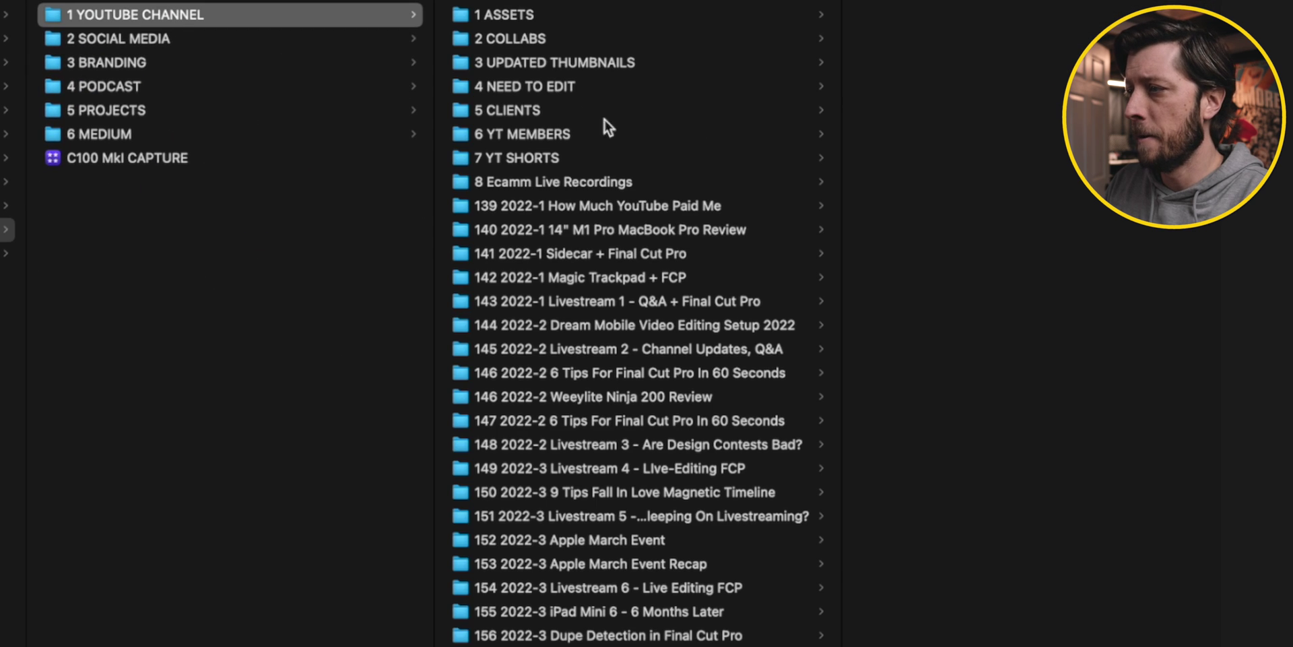
pyautogui.moveTo(843, 95); pyautogui.dragTo(1222, 95)
pyautogui.scroll(-10, 640, 219)
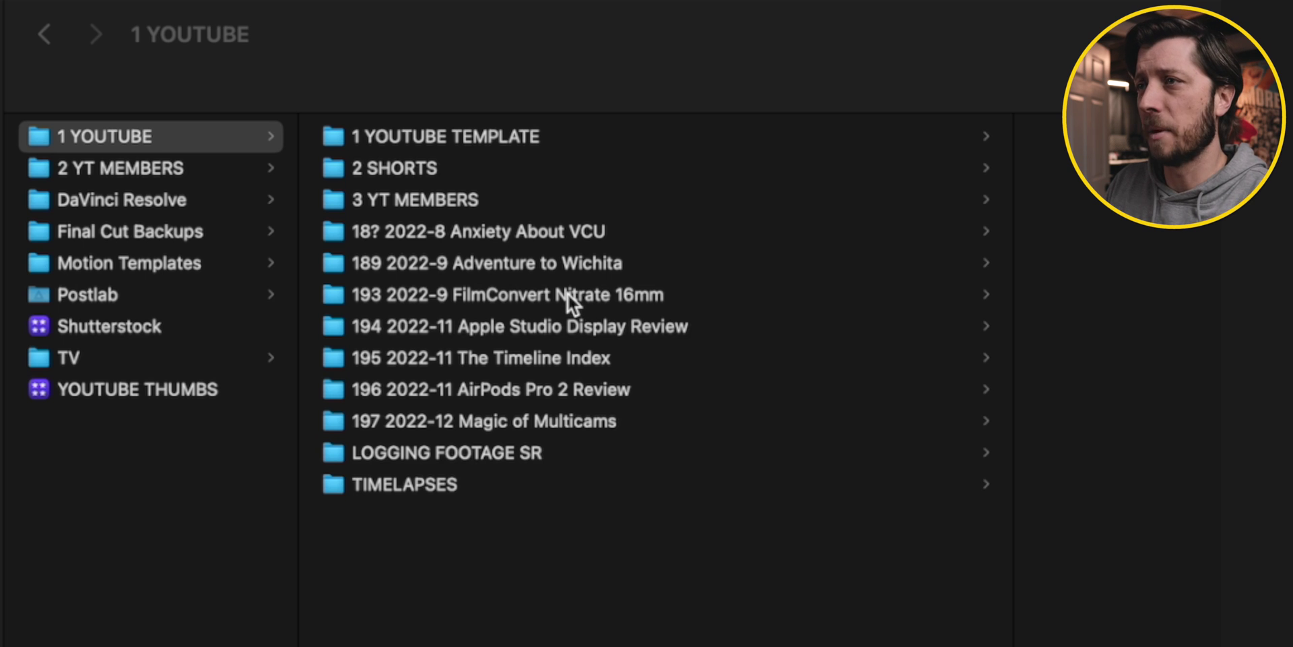
# Step: Select folders 194 through 197 and drag them into Pegasus's 1 YOUTUBE CHANNEL folder
pyautogui.click(543, 325)
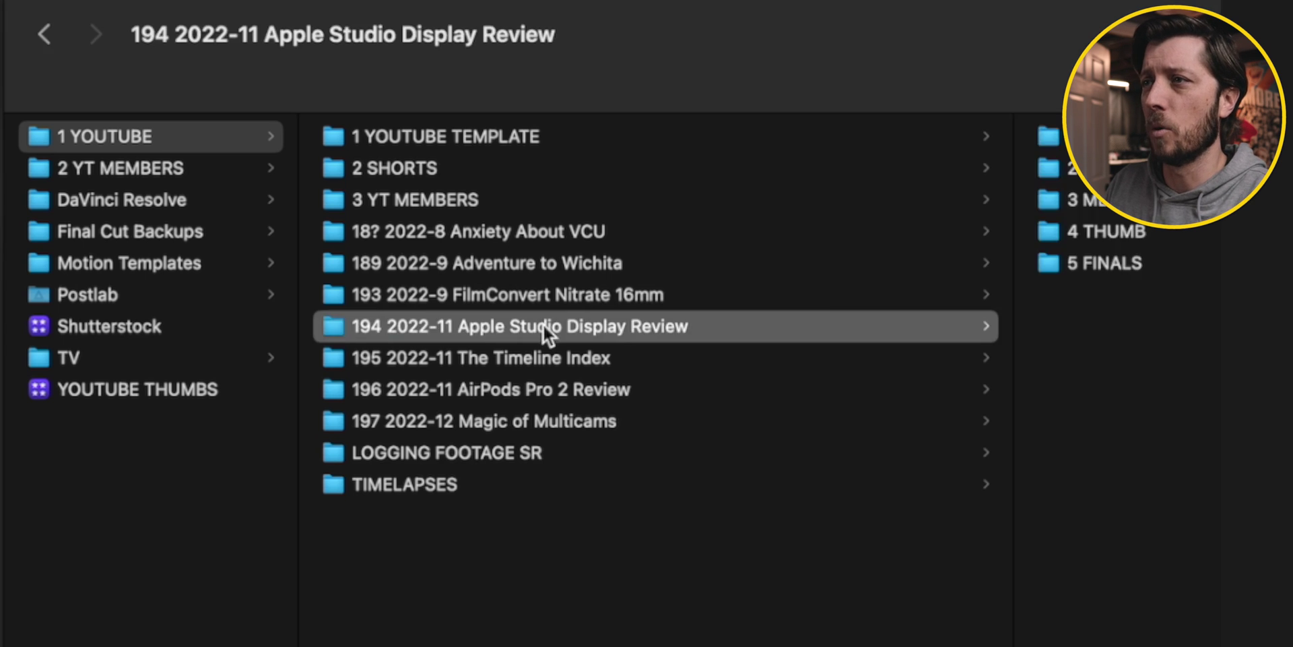
pyautogui.keyDown('shift'); pyautogui.click(516, 417); pyautogui.keyUp('shift')
pyautogui.moveTo(380, 313); pyautogui.dragTo(613, 504)
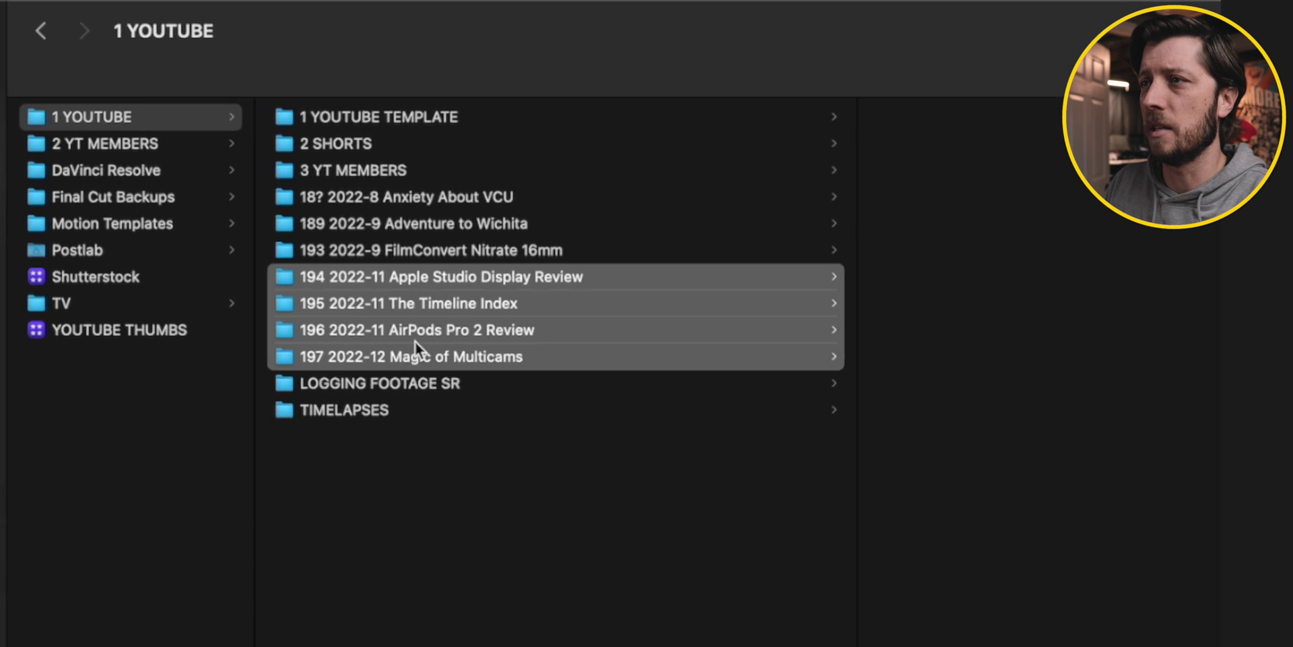
pyautogui.click(477, 354)
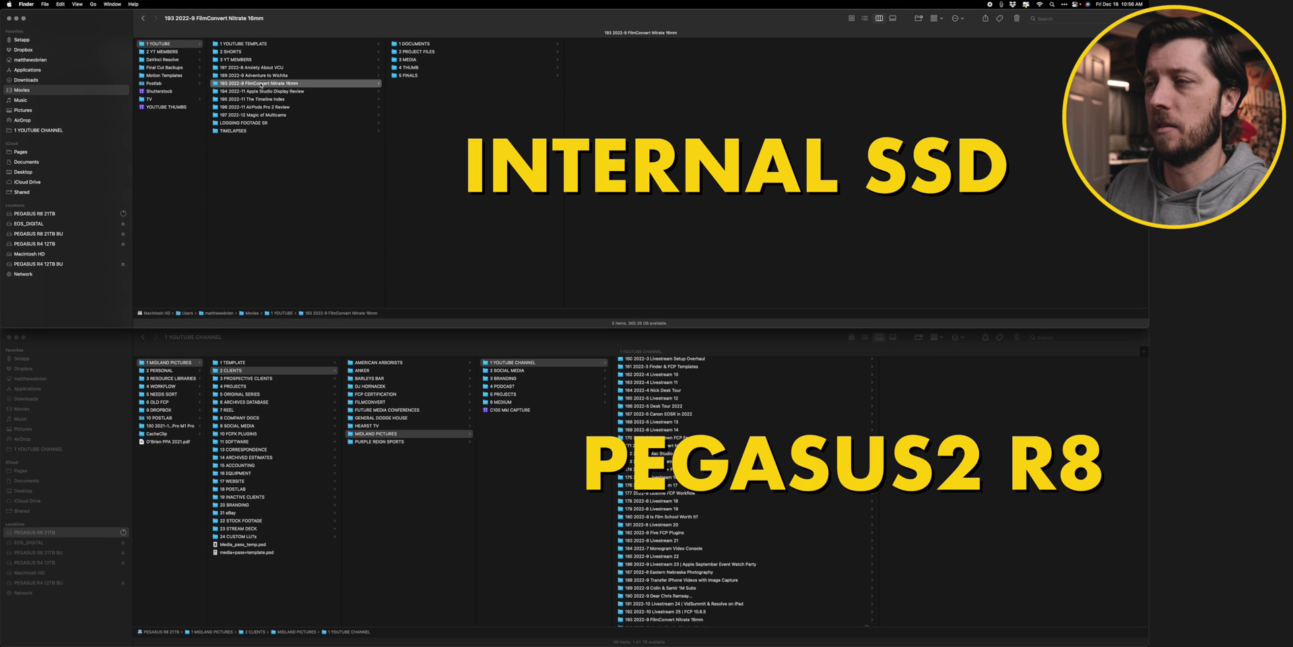
# Step: Scroll the Pegasus column to confirm folders 194–197 are arriving
pyautogui.scroll(-2, 663, 560)
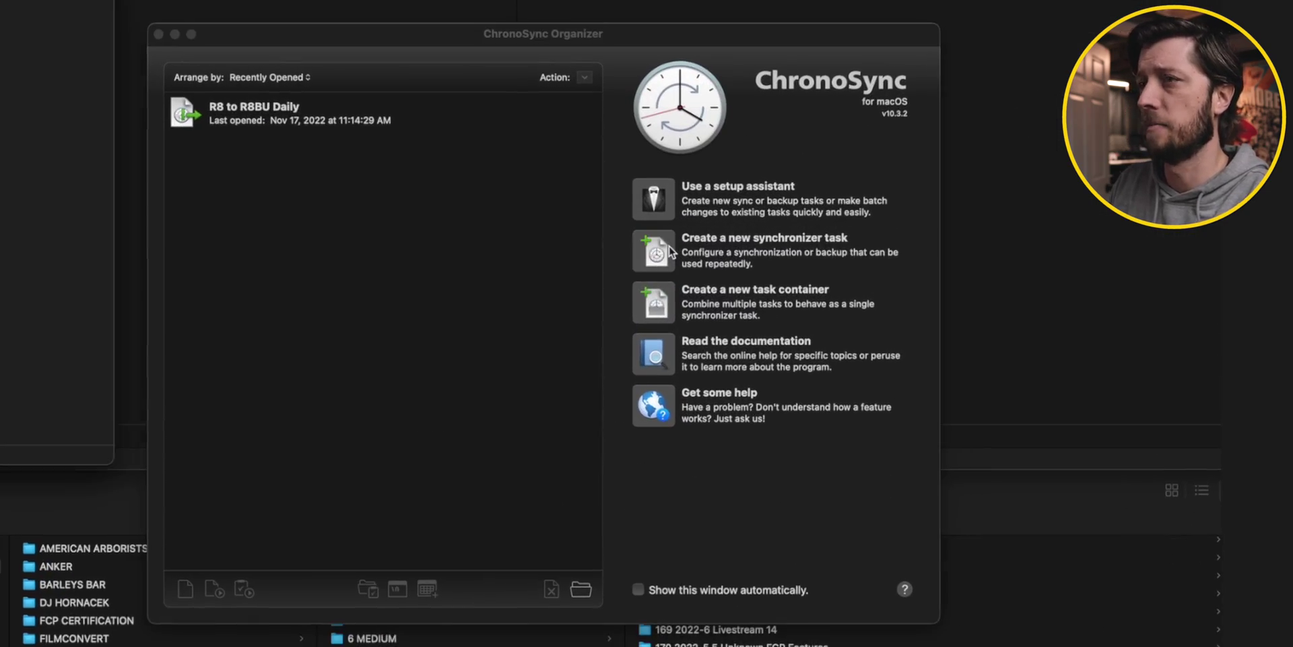
# Step: Create a new ChronoSync task from the FilmConvert project folder to its Pegasus RAID copy
pyautogui.click(670, 252)
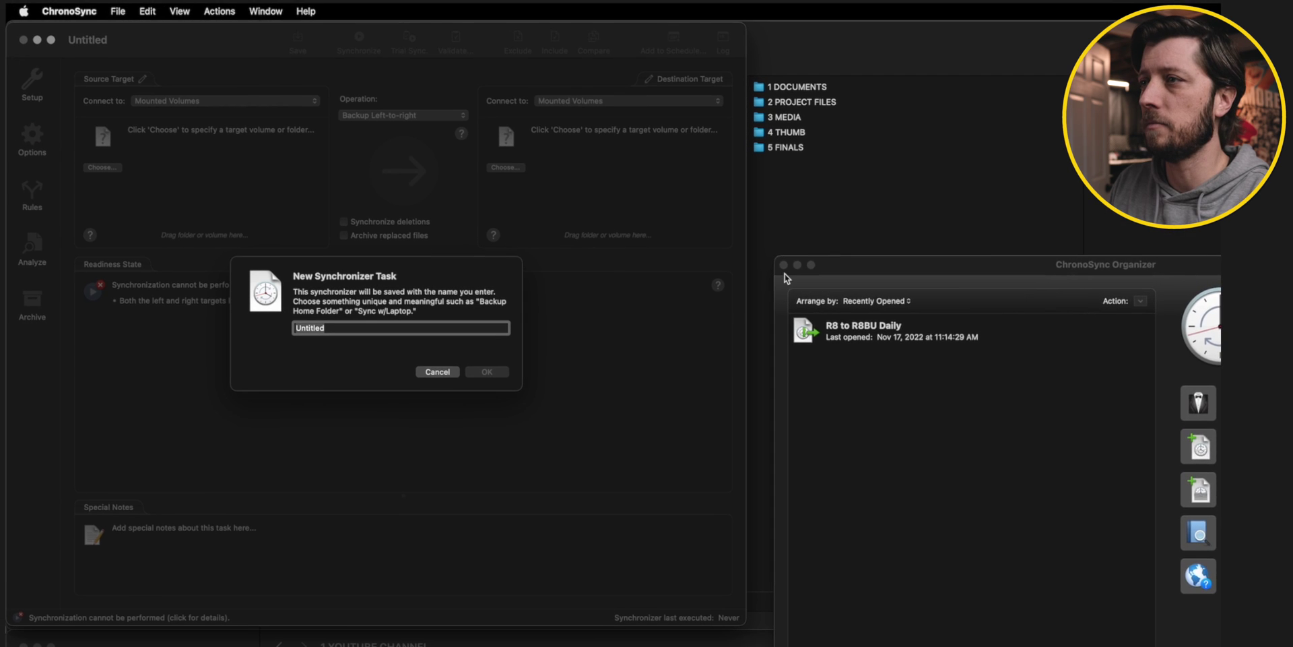
pyautogui.click(783, 264)
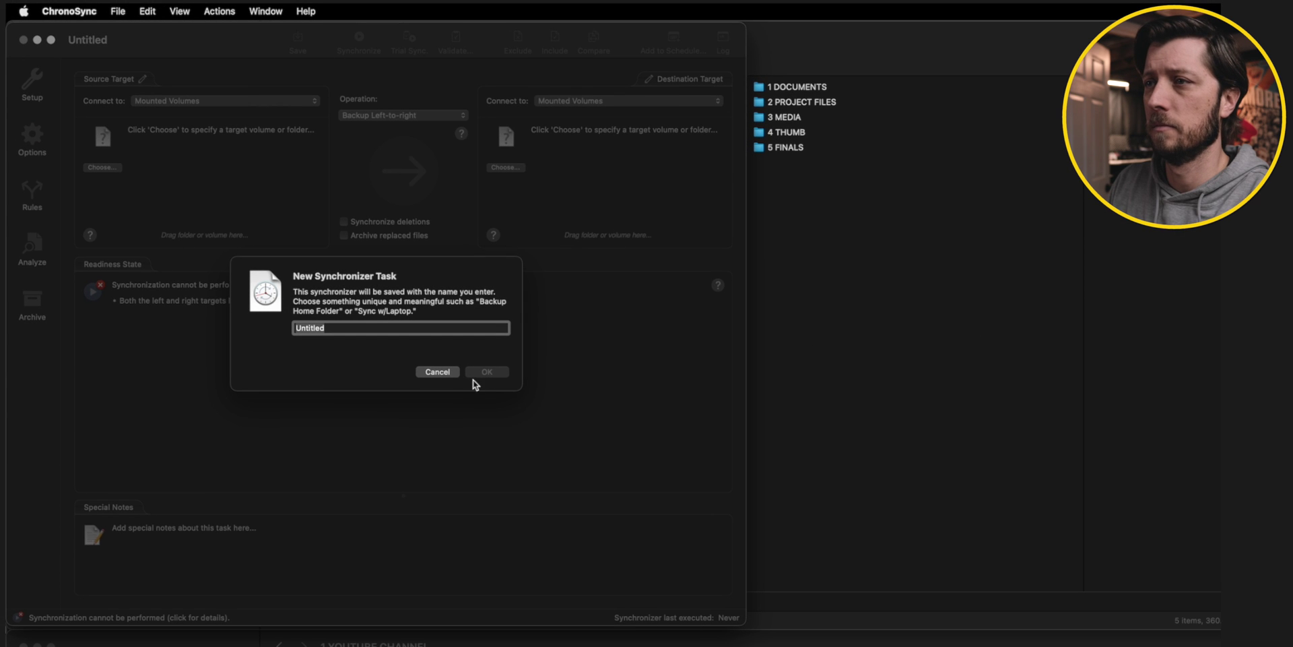
pyautogui.click(442, 374)
pyautogui.moveTo(253, 41); pyautogui.dragTo(1199, 139)
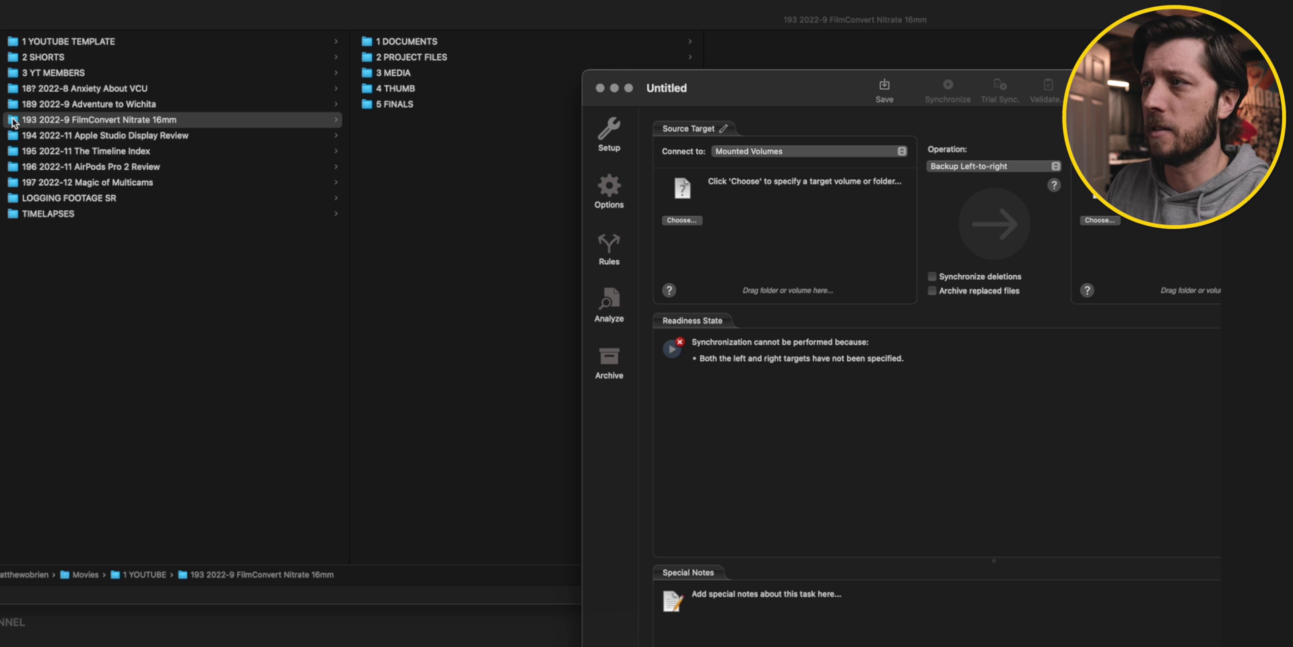
pyautogui.moveTo(14, 122); pyautogui.dragTo(836, 296)
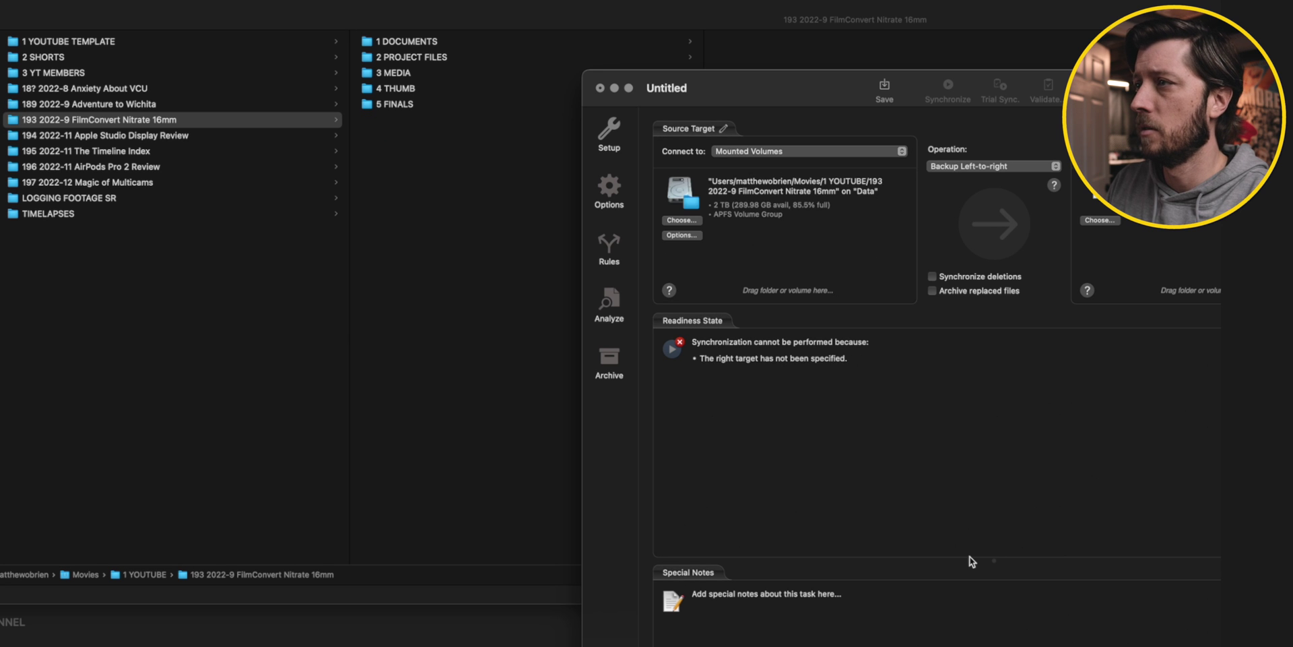
pyautogui.moveTo(730, 591); pyautogui.dragTo(878, 134)
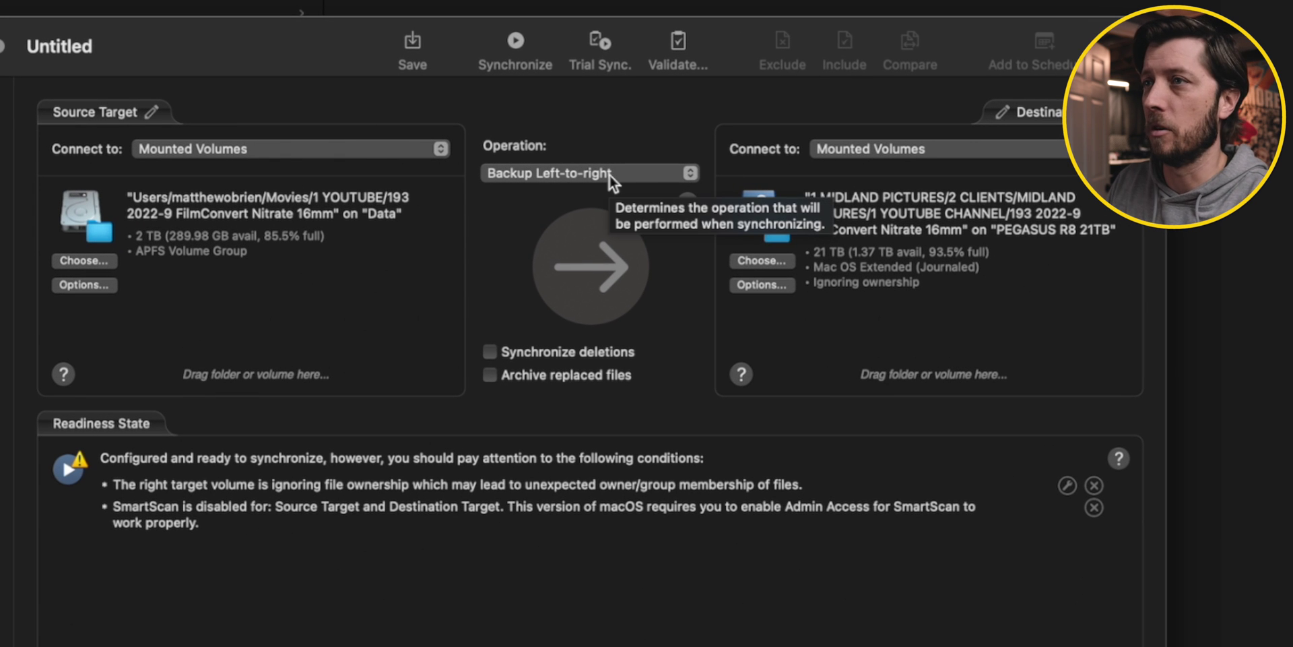
# Step: Set the operation to Mirror left to right, syncing deletions and deleting removed files immediately
pyautogui.click(555, 172)
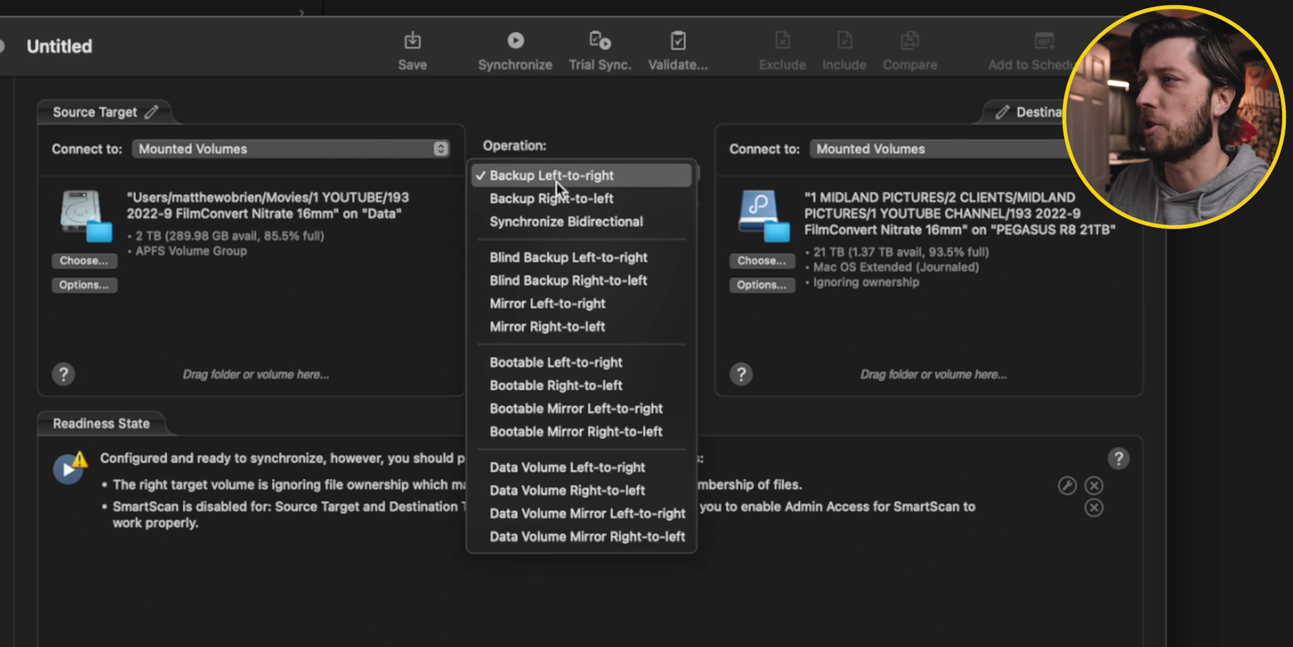
pyautogui.click(570, 303)
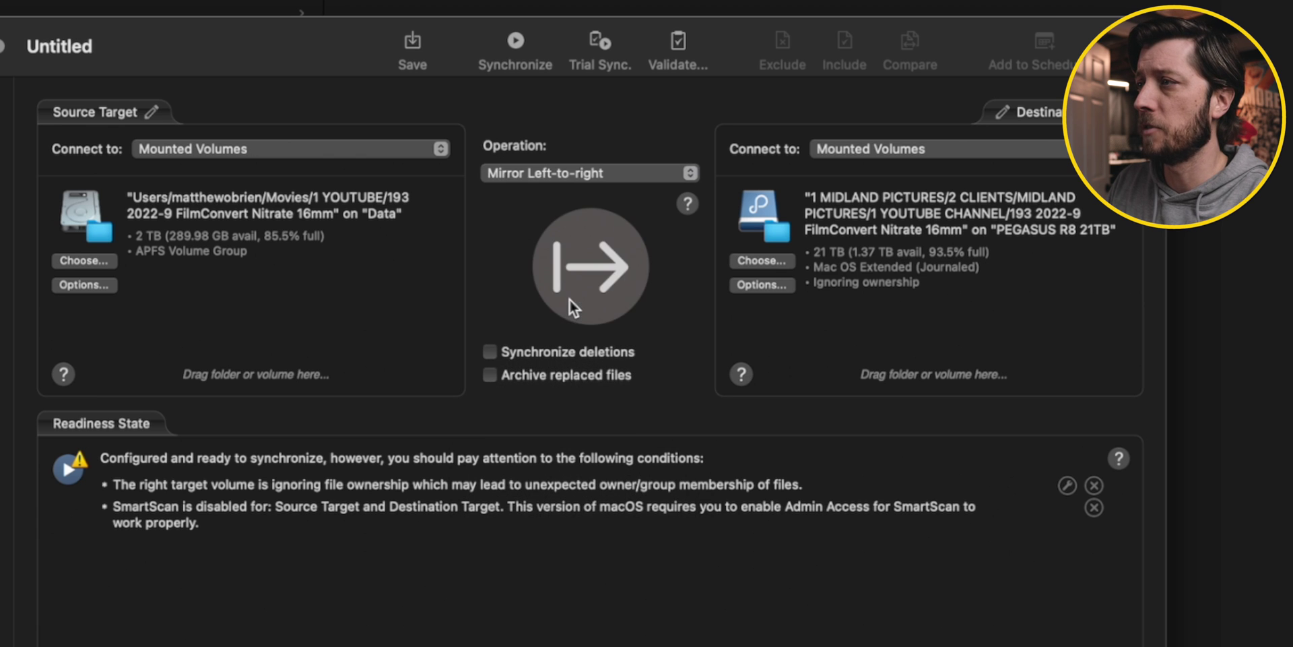
pyautogui.click(491, 352)
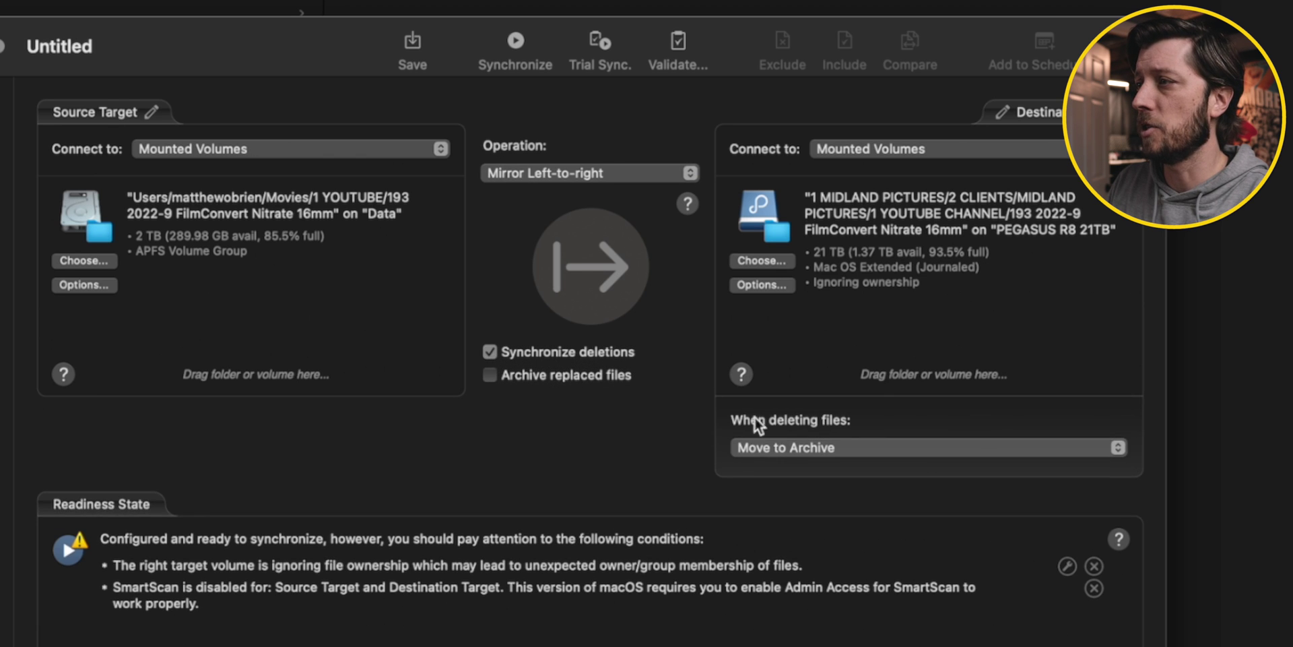
pyautogui.click(789, 441)
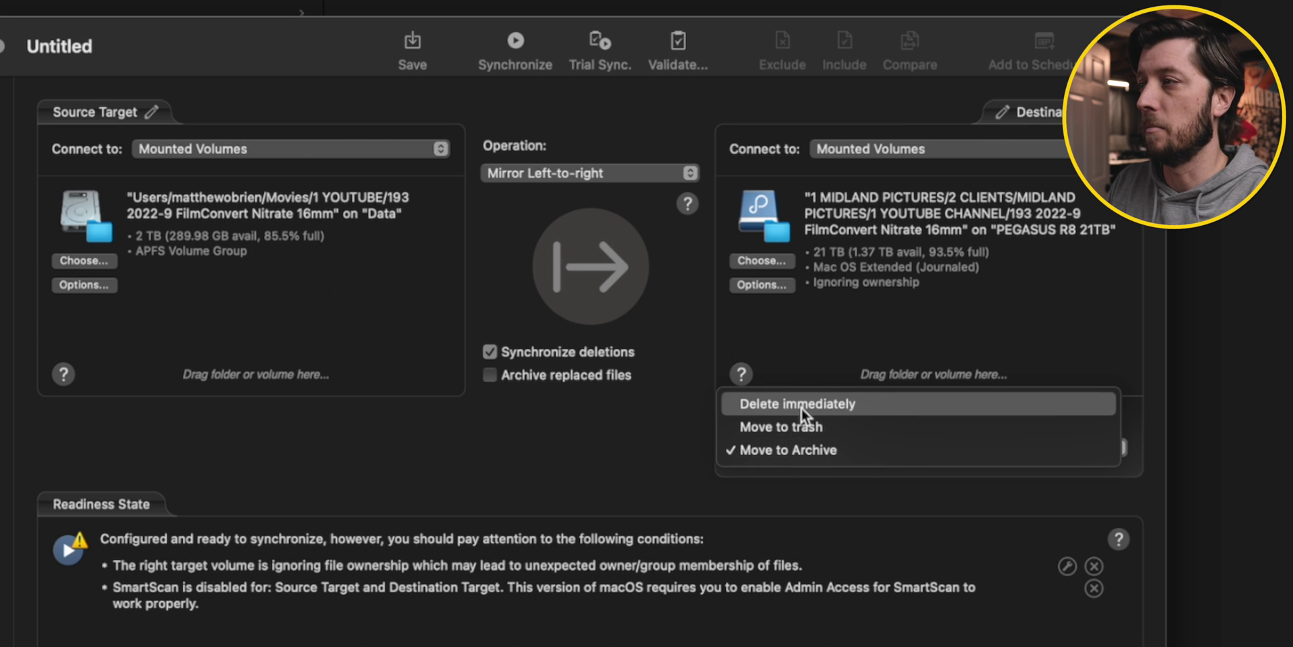
pyautogui.click(802, 409)
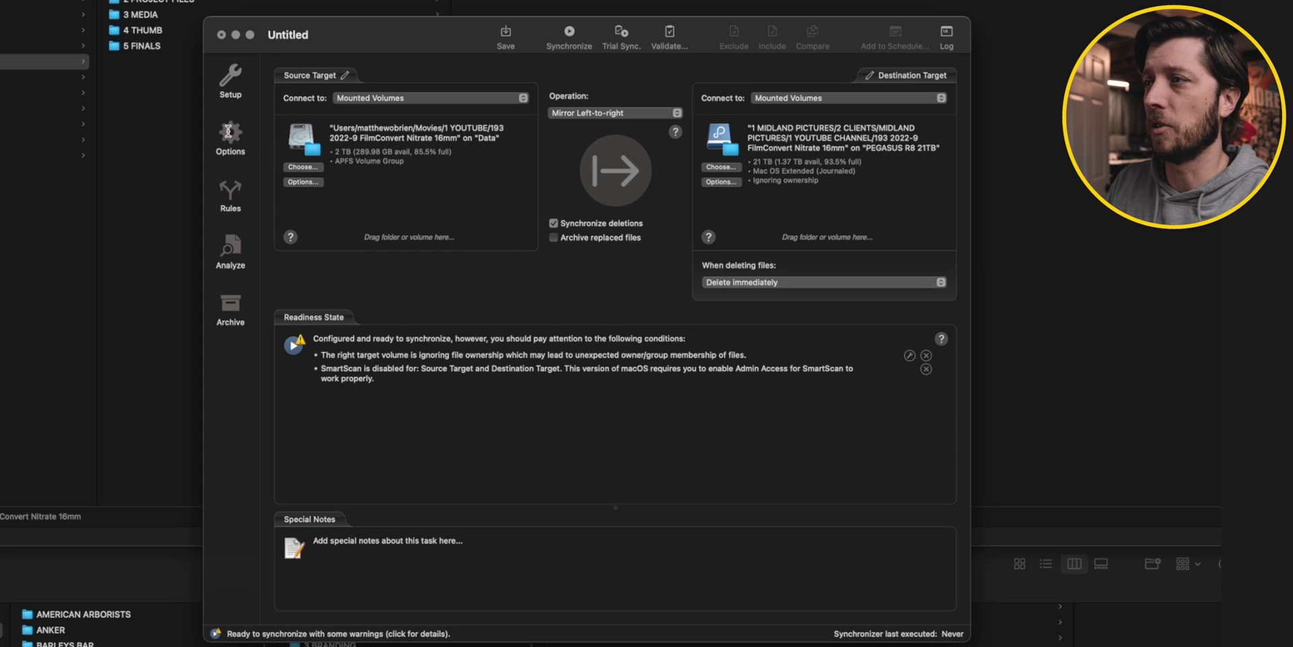
# Step: Set Special File/Folder Handling to Custom and Package handling to Dissect
pyautogui.click(229, 132)
pyautogui.click(350, 193)
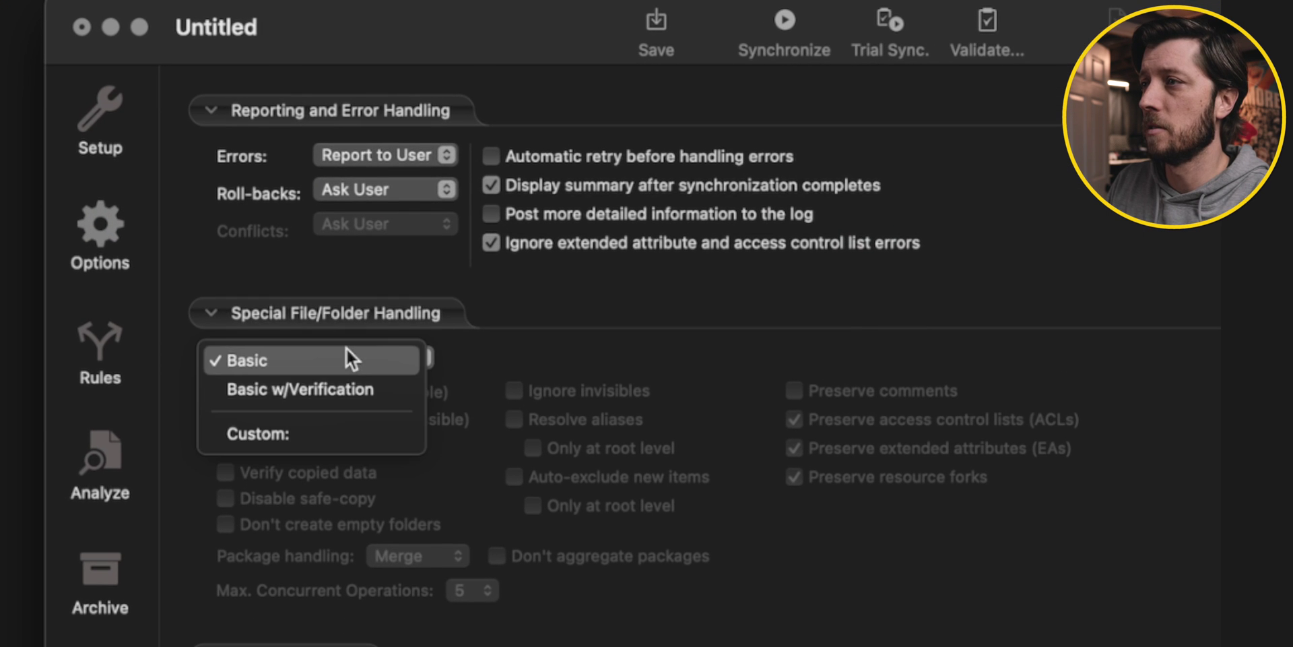
pyautogui.click(334, 433)
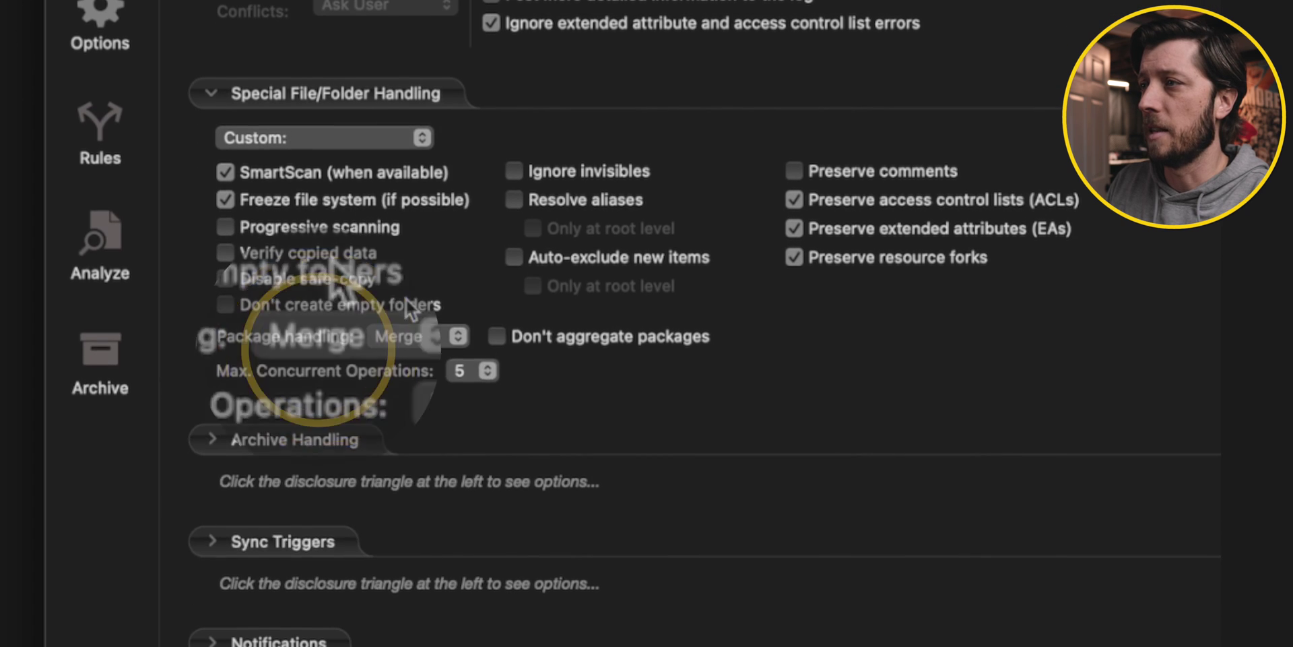
pyautogui.click(350, 330)
pyautogui.click(350, 393)
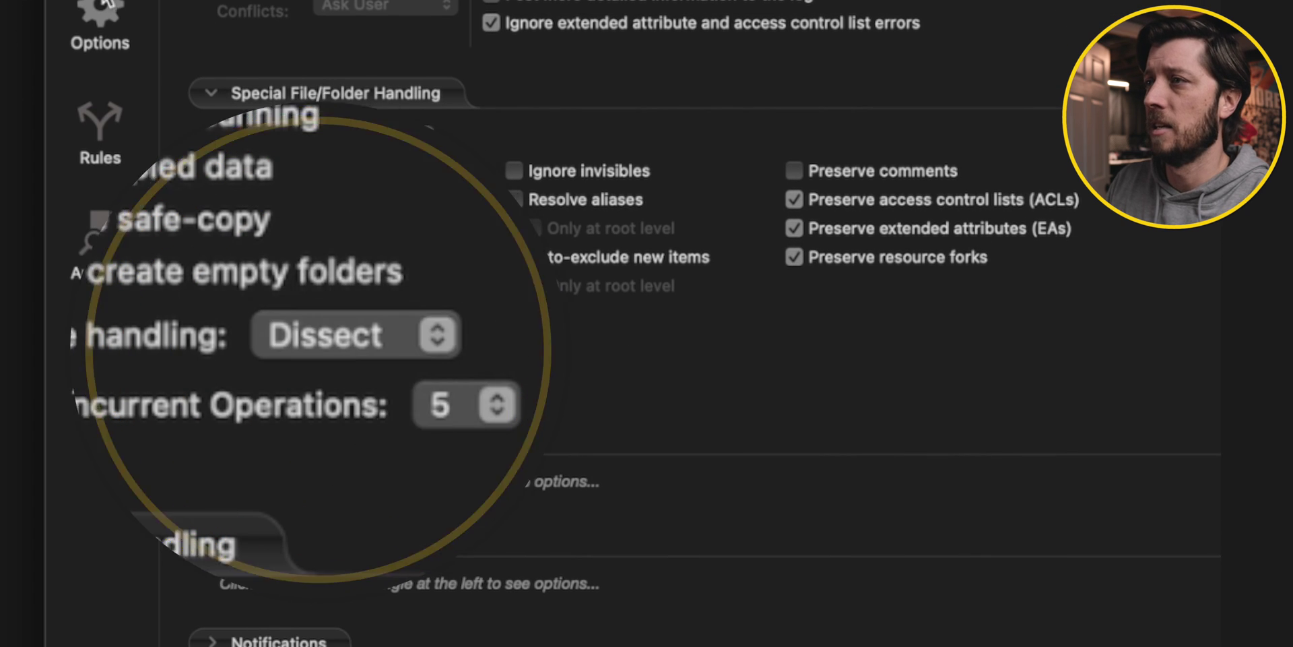
# Step: In Finder, open 2 PROJECT FILES > FCPX and select the 190 FILMCONVERT NITRATE 16MM library
pyautogui.click(404, 19)
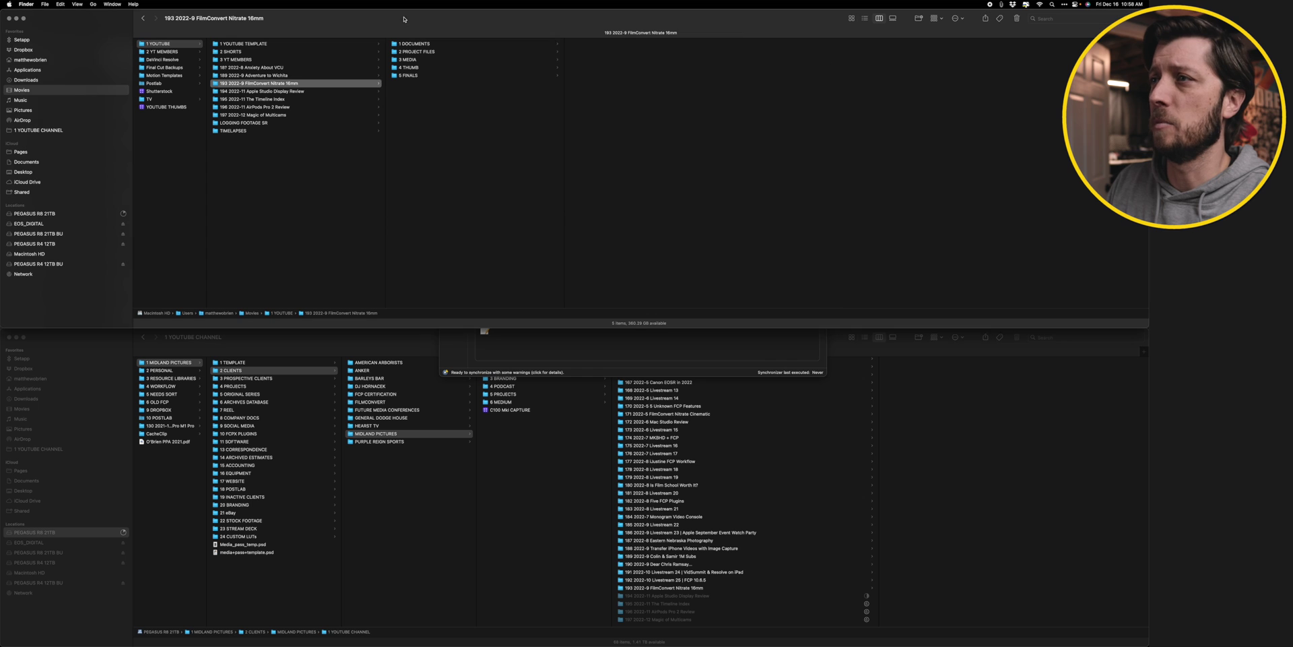
pyautogui.click(409, 52)
pyautogui.click(574, 44)
pyautogui.click(772, 43)
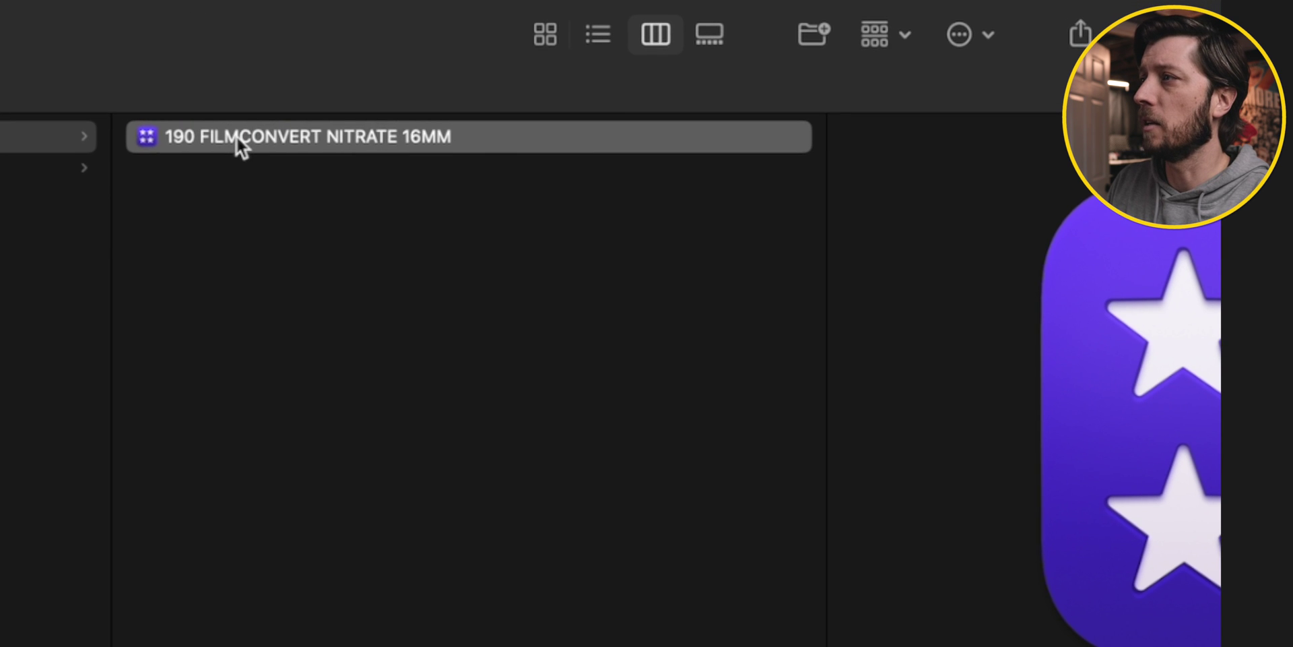
# Step: View the 190 FILMCONVERT NITRATE 16MM package contents, return to FCPX, and widen the column
pyautogui.rightClick(237, 136)
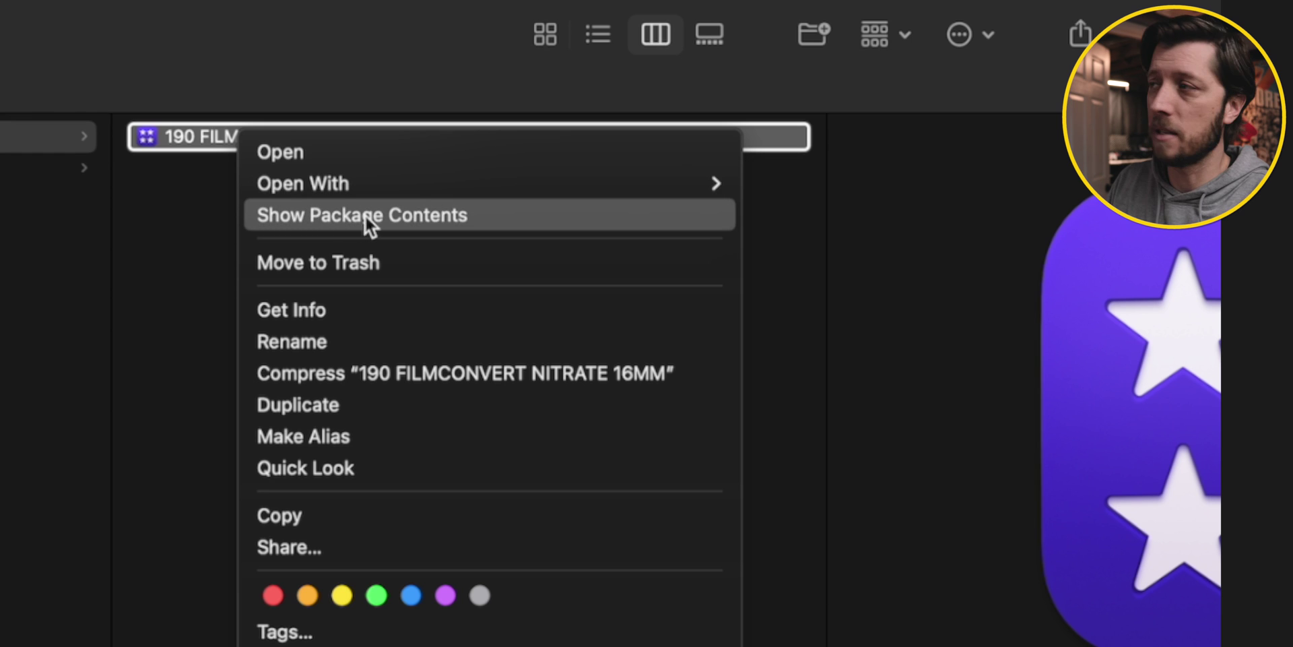
pyautogui.click(151, 51)
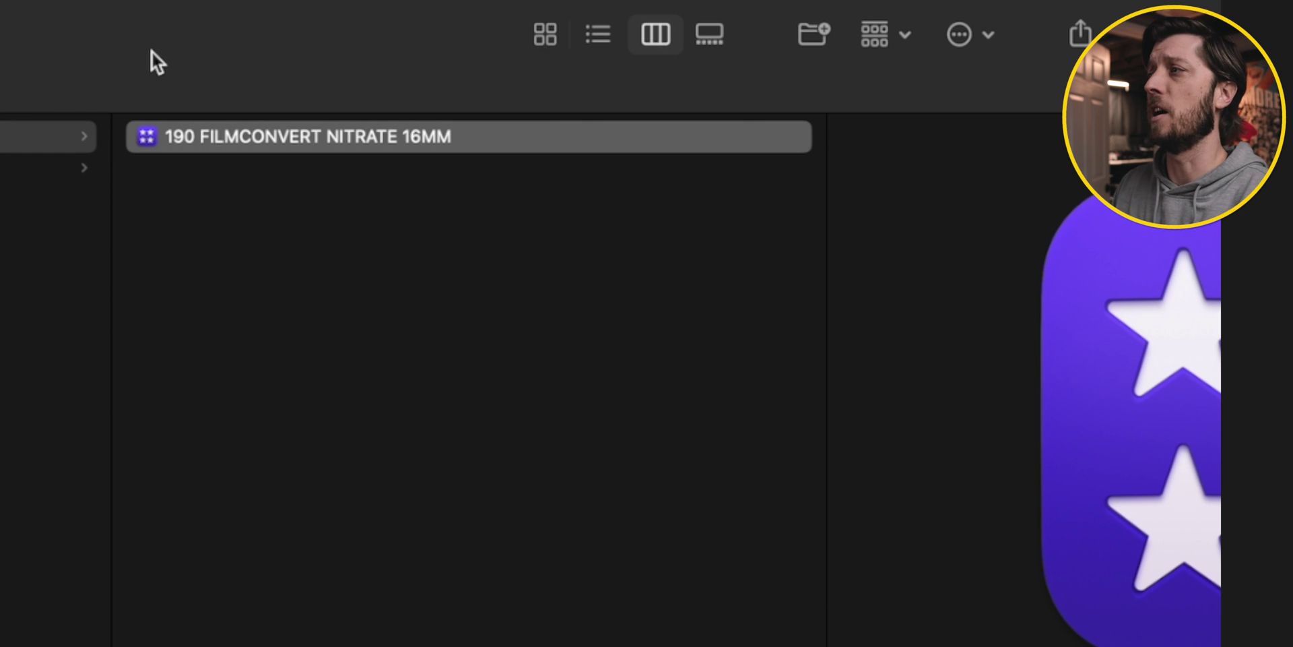
pyautogui.rightClick(163, 120)
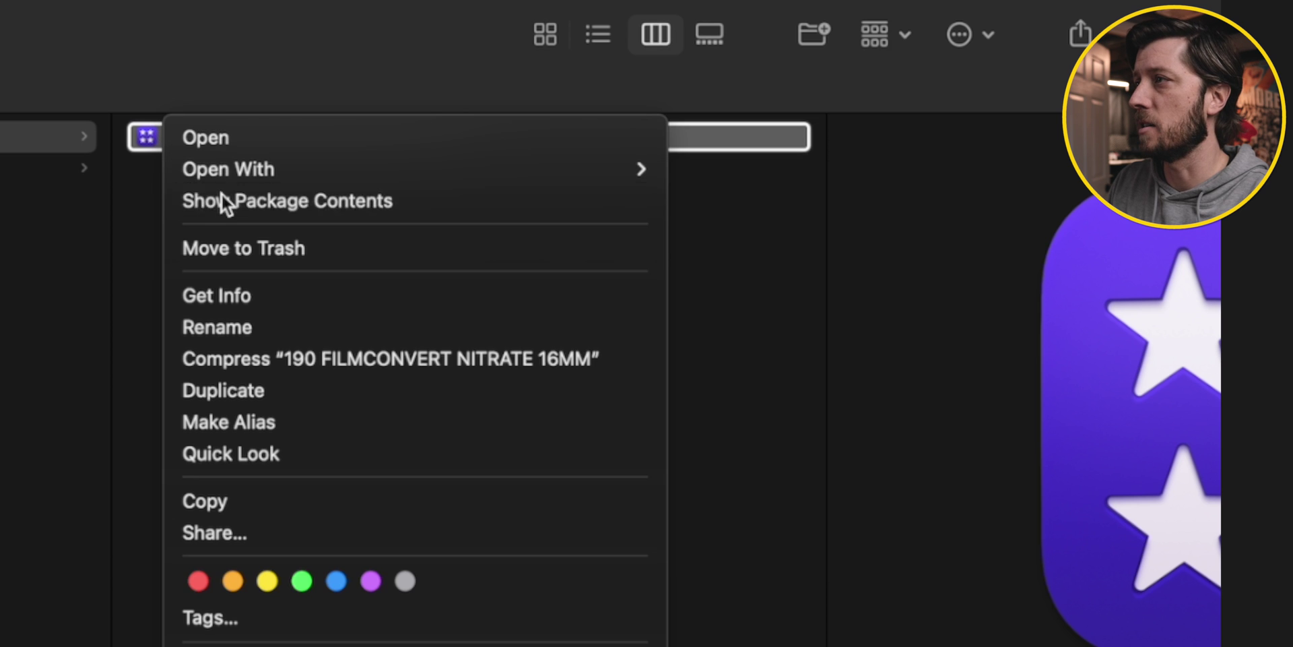
pyautogui.click(219, 200)
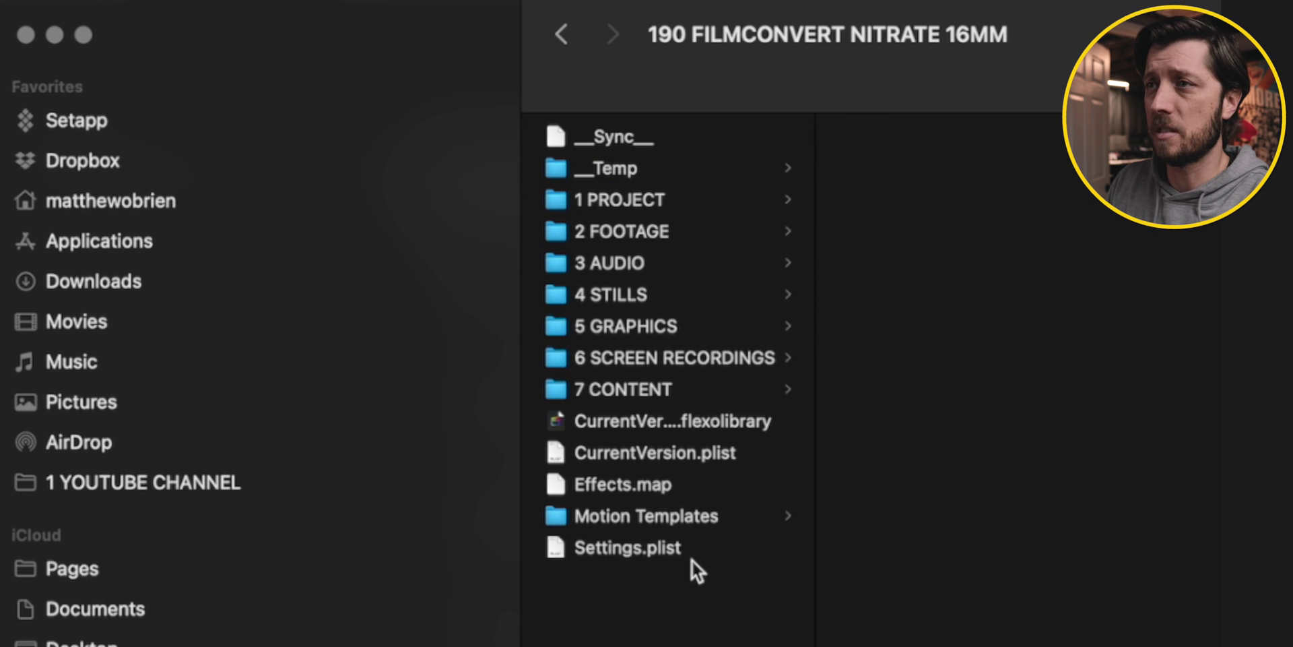
pyautogui.click(559, 34)
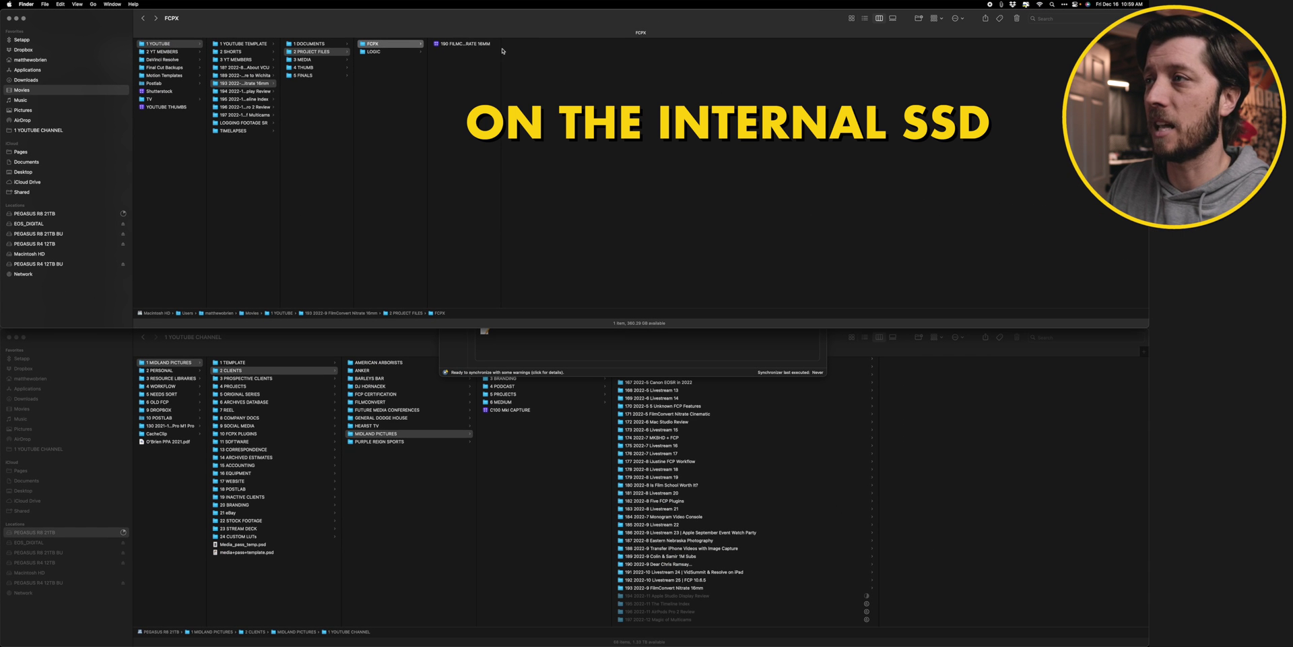
pyautogui.moveTo(502, 49); pyautogui.dragTo(526, 49)
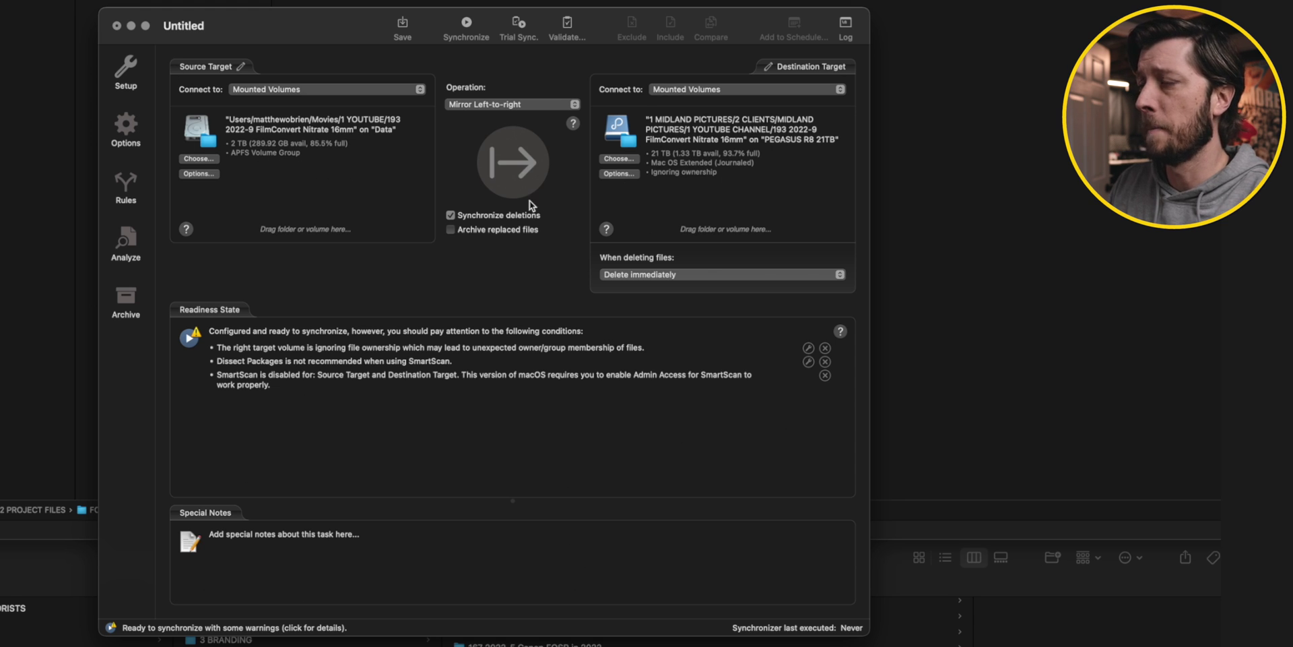
# Step: Run the mirror to PEGASUS R8 21TB and confirm completion: 1258 files, 274.57 MB, no errors
pyautogui.click(127, 131)
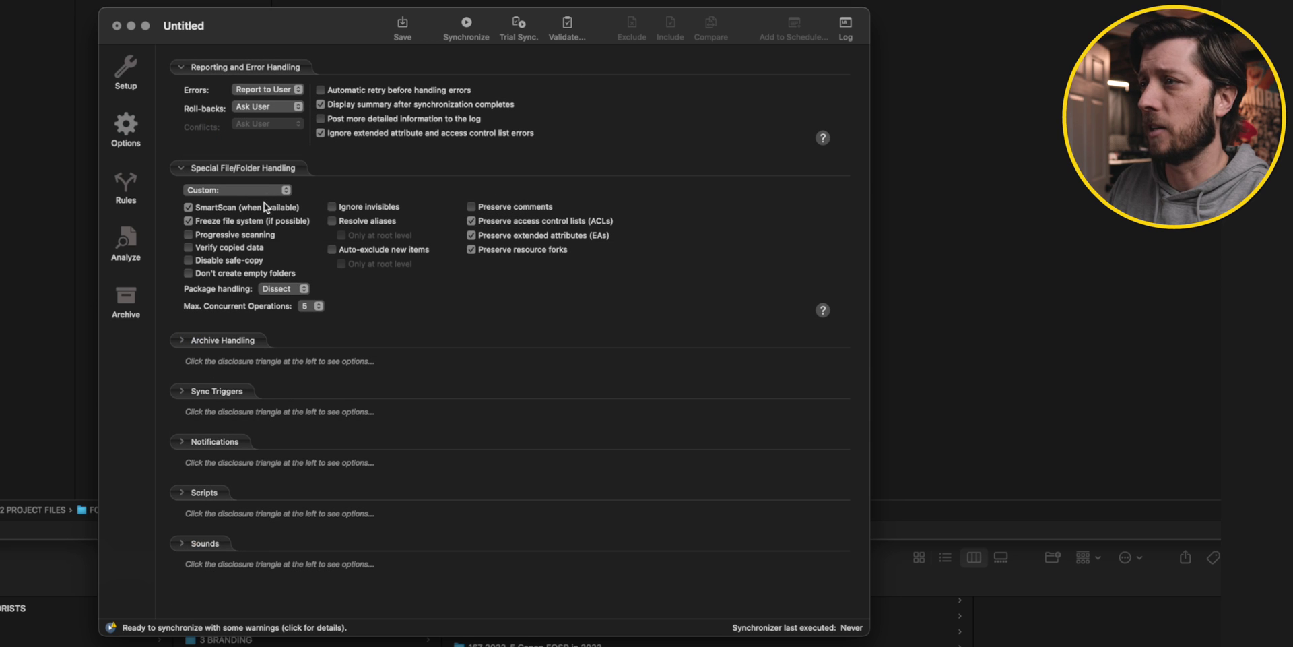
pyautogui.click(126, 70)
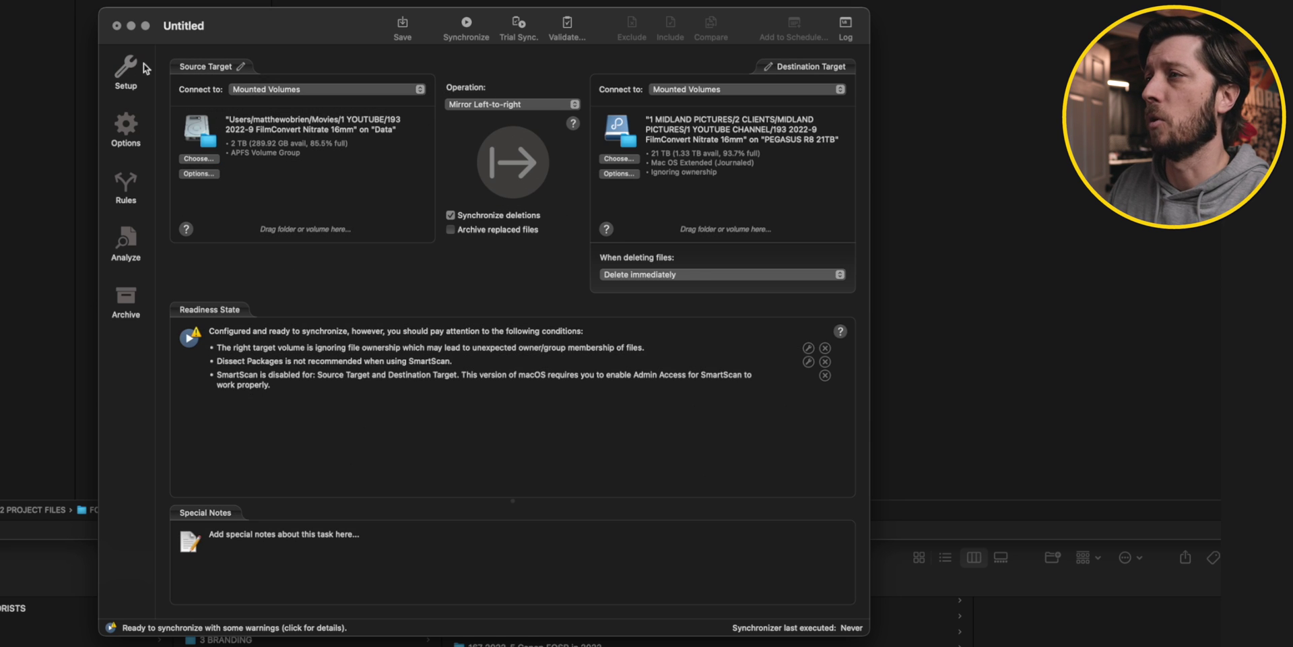
pyautogui.click(466, 27)
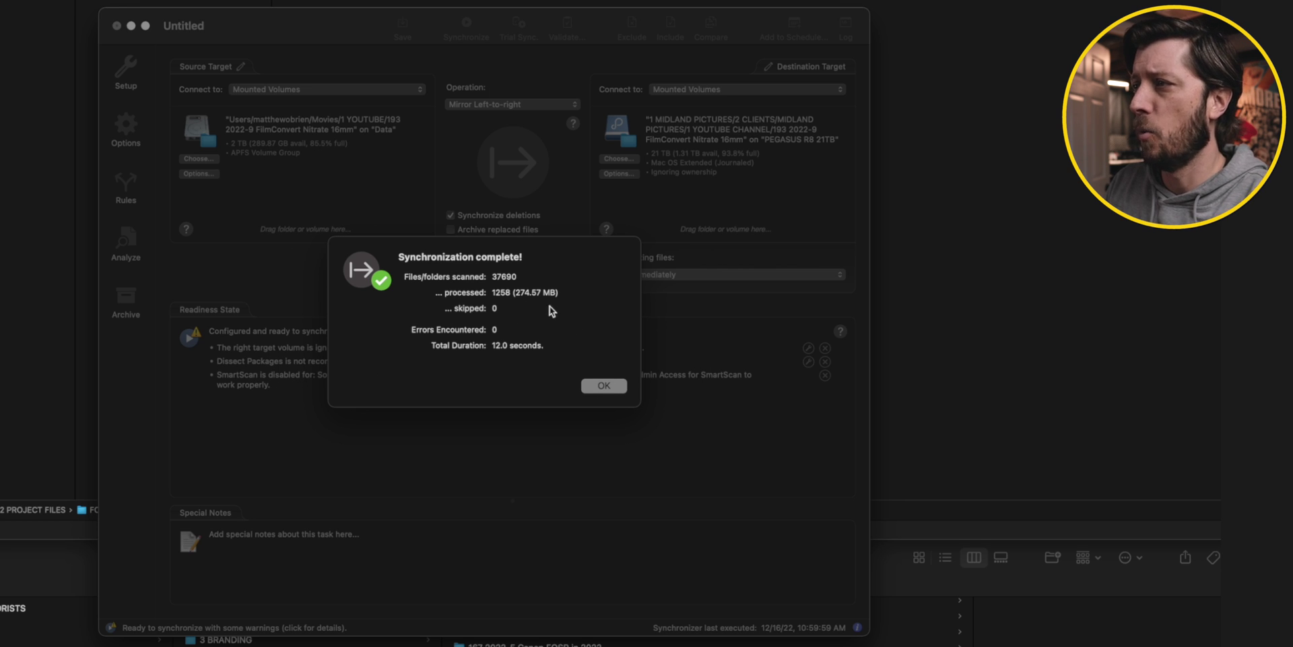
pyautogui.click(602, 386)
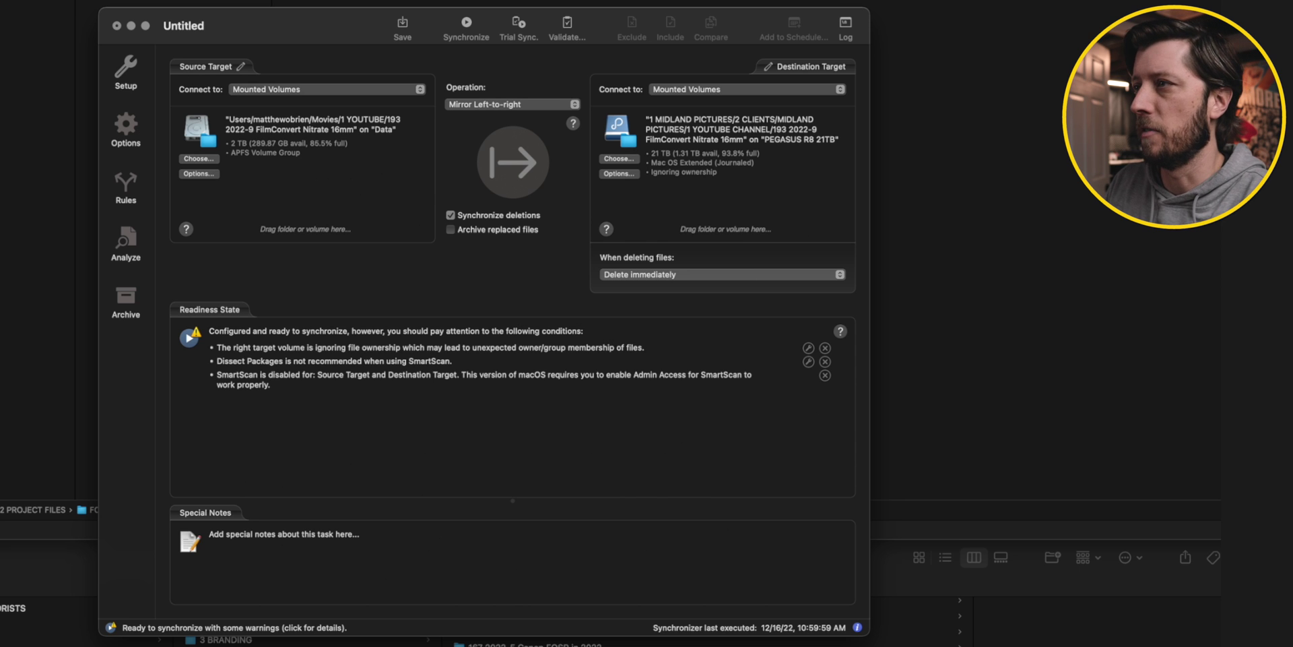
# Step: Copy Black Friday Promos into the RAID's 7 YT SHORTS folder and widen the 3 YT MEMBERS column
pyautogui.press('super+Tab')
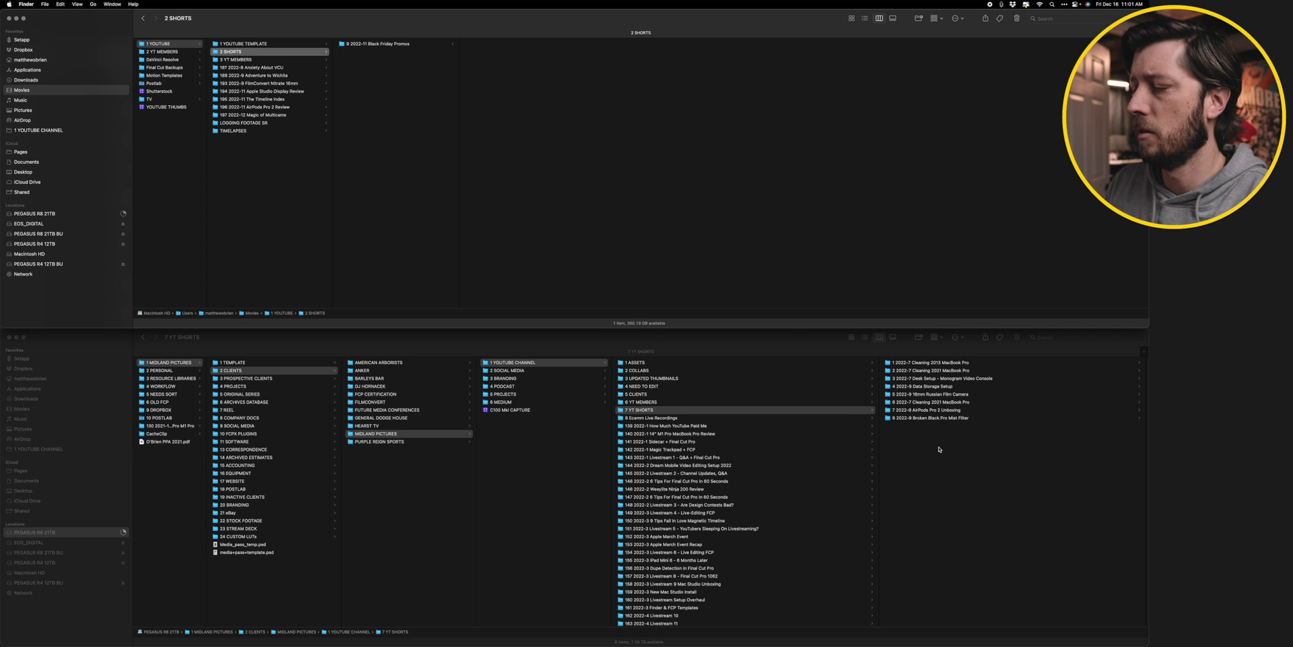
pyautogui.moveTo(939, 449); pyautogui.dragTo(939, 449)
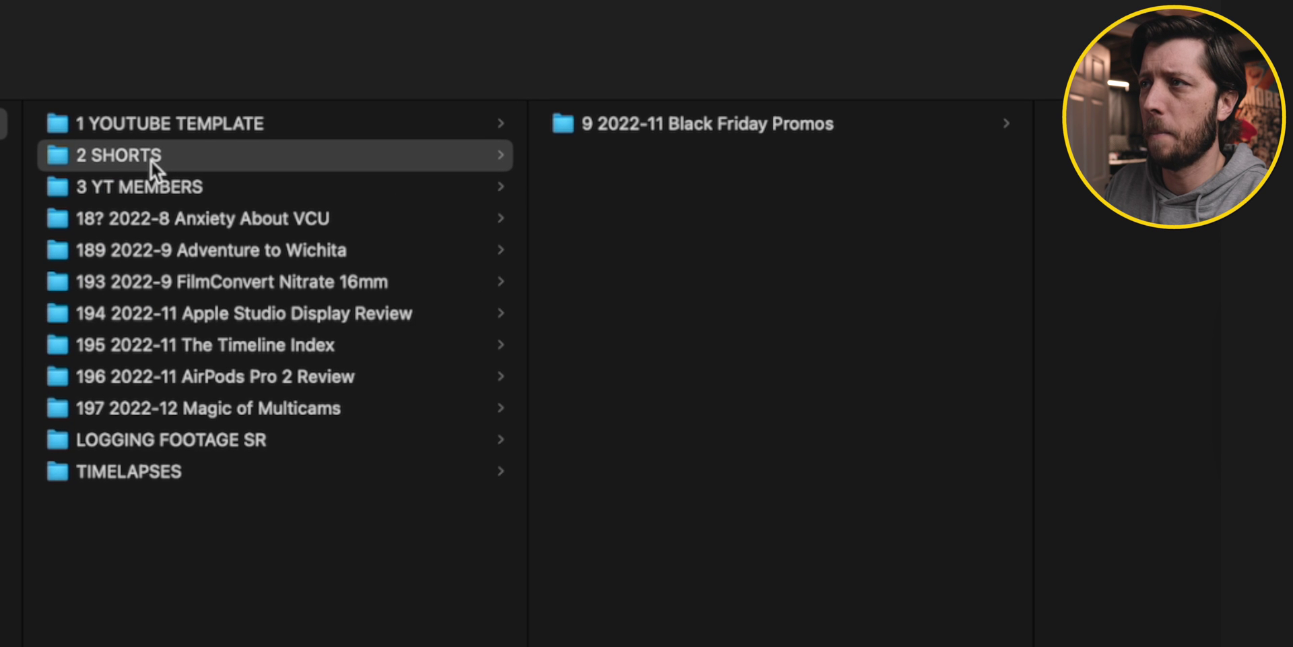
pyautogui.click(184, 181)
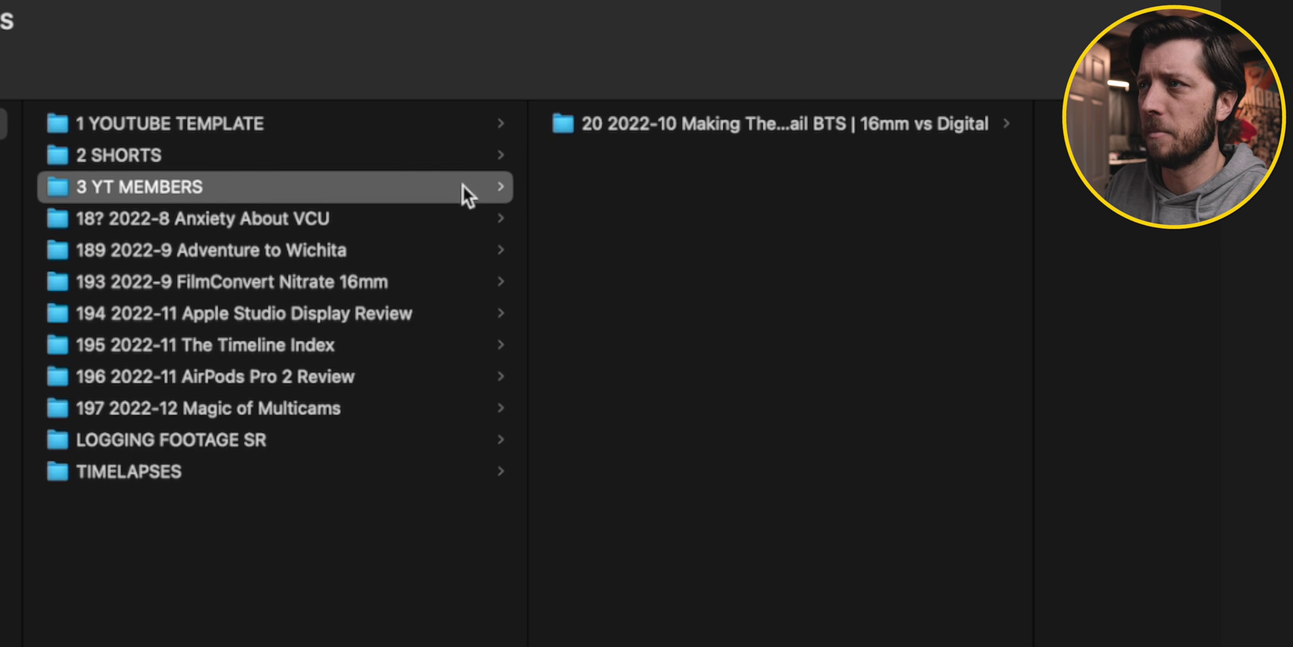
pyautogui.moveTo(1031, 175); pyautogui.dragTo(1217, 175)
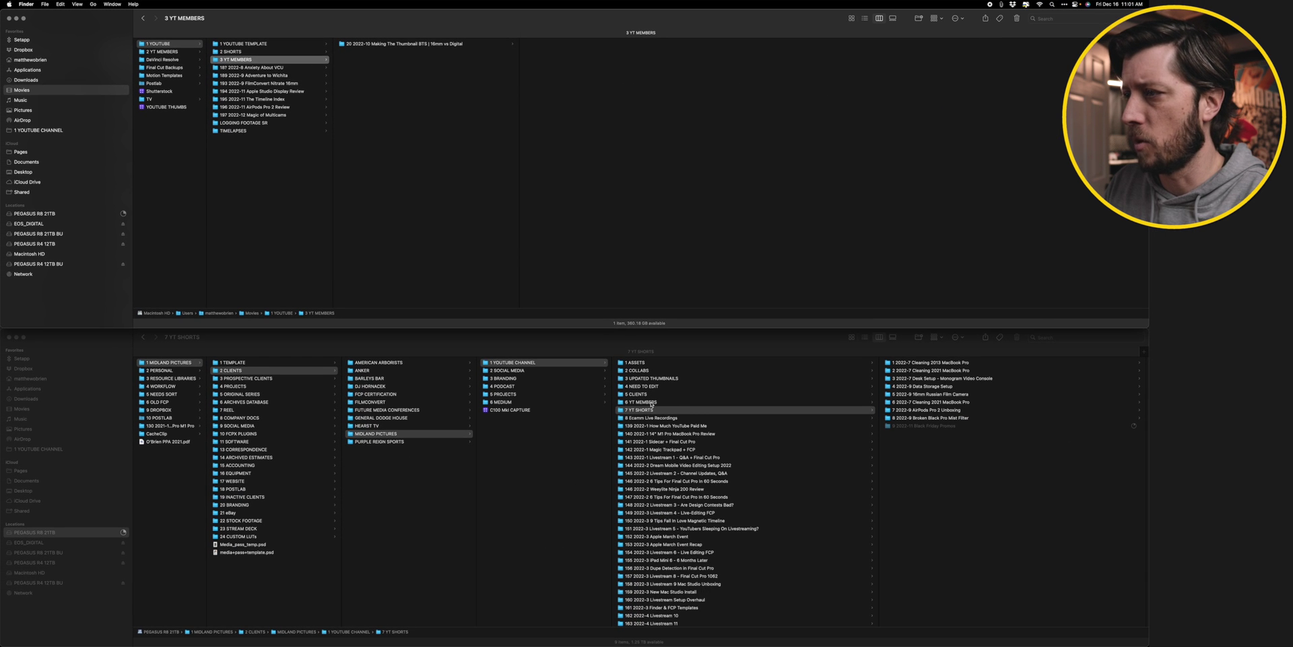
# Step: Copy the Making The Thumbnail BTS folder into the RAID's 6 YT MEMBERS folder
pyautogui.click(651, 403)
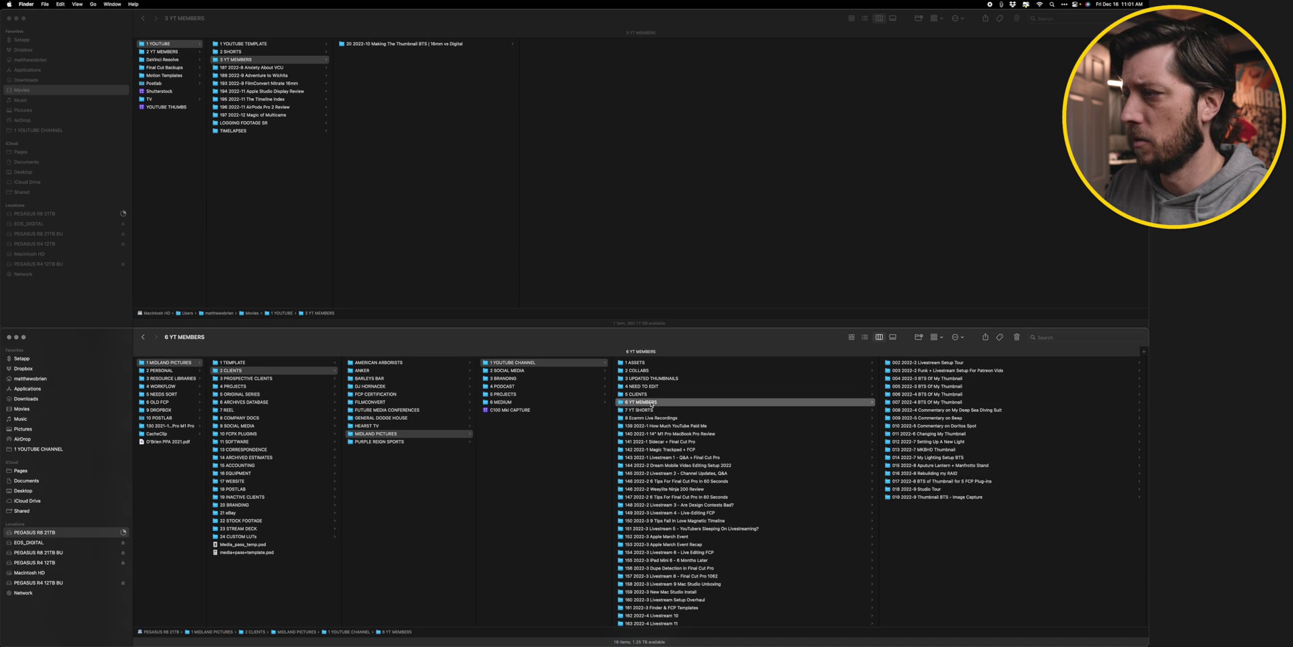
pyautogui.click(648, 402)
pyautogui.press('Escape')
pyautogui.moveTo(341, 45); pyautogui.dragTo(909, 511)
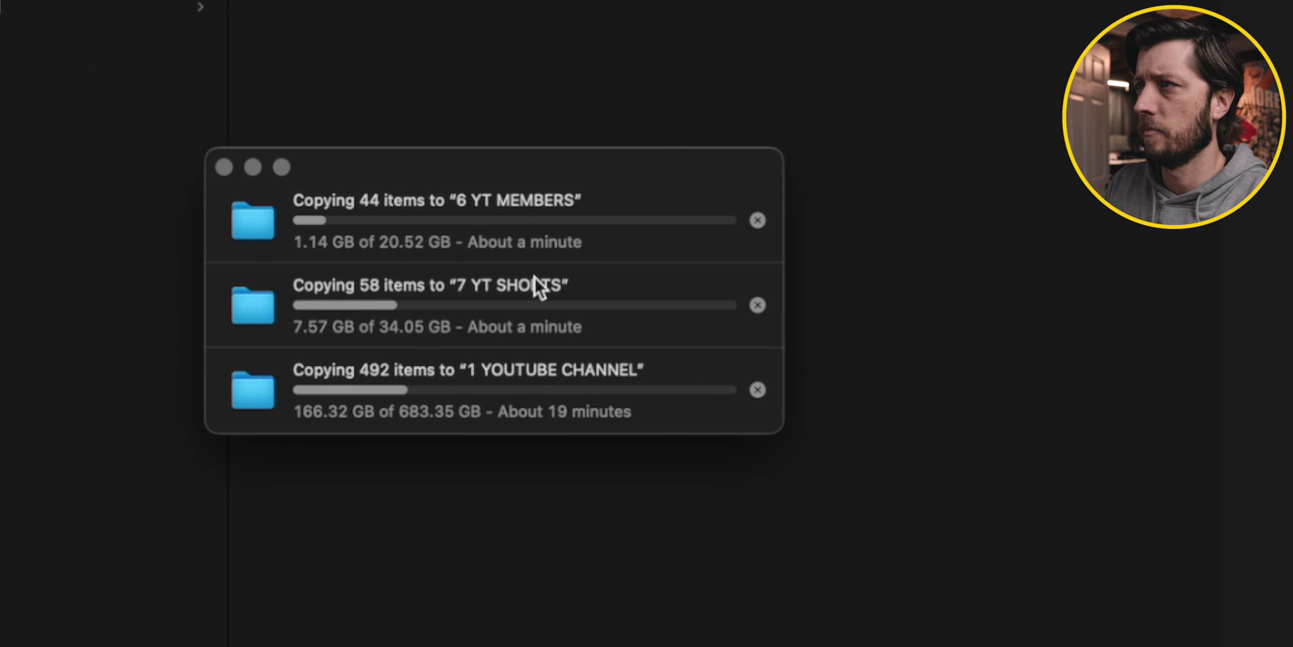
pyautogui.moveTo(497, 165); pyautogui.dragTo(462, 34)
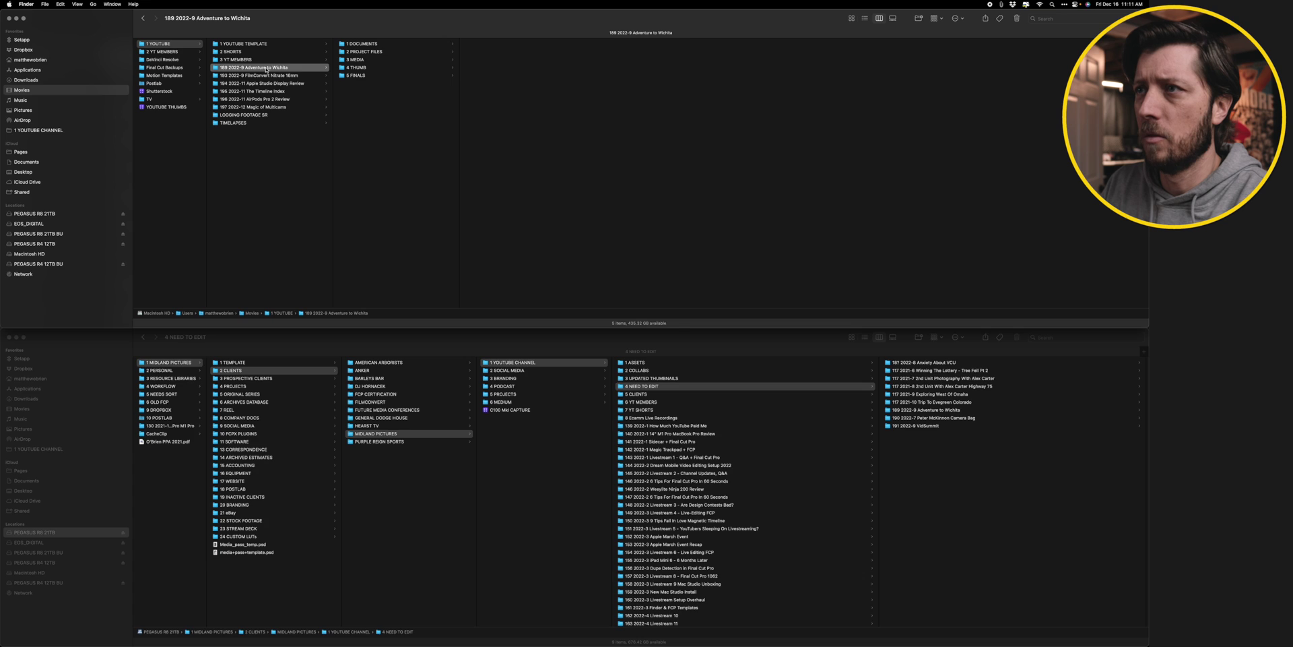
pyautogui.click(260, 75)
pyautogui.click(233, 68)
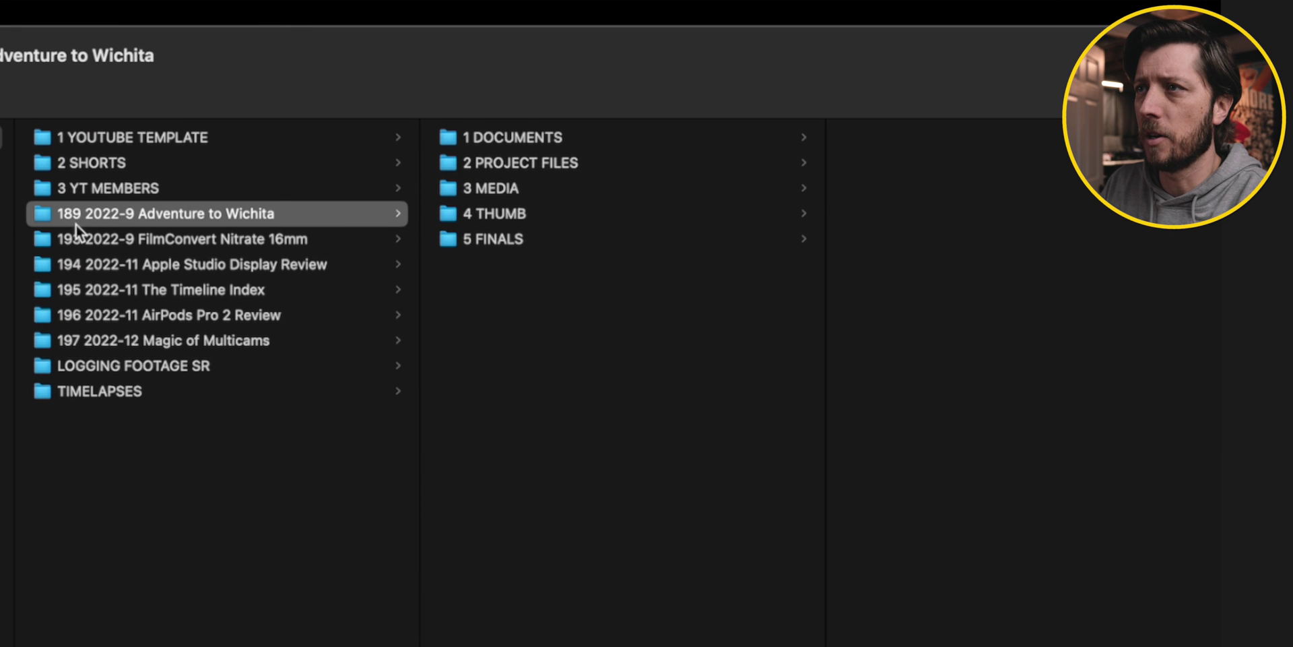
pyautogui.press('Return')
pyautogui.press('BackSpace')
pyautogui.press('BackSpace')
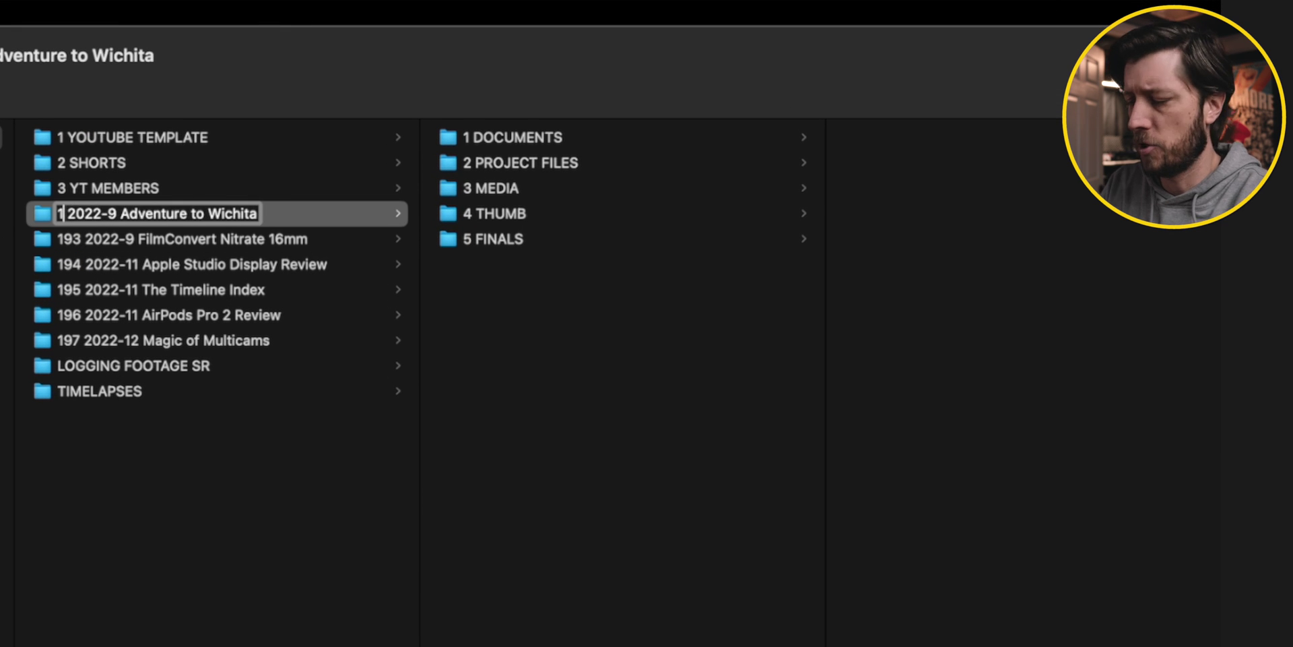
pyautogui.write('92')
pyautogui.press('Return')
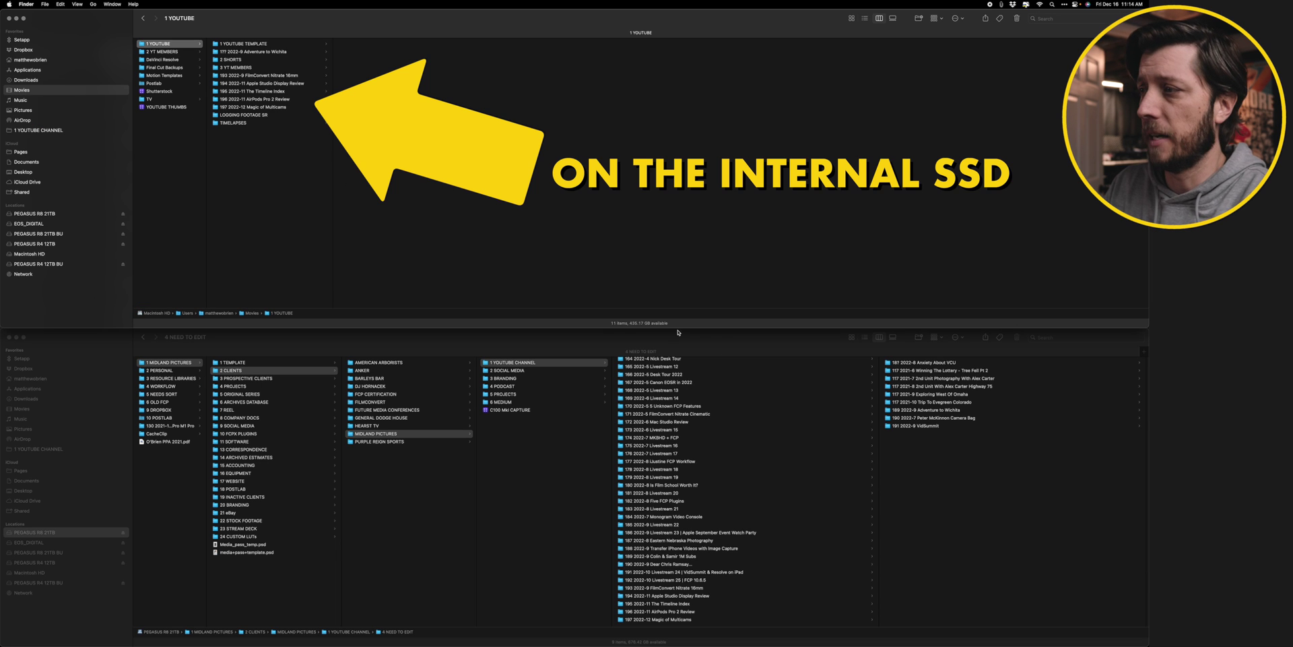
pyautogui.click(721, 343)
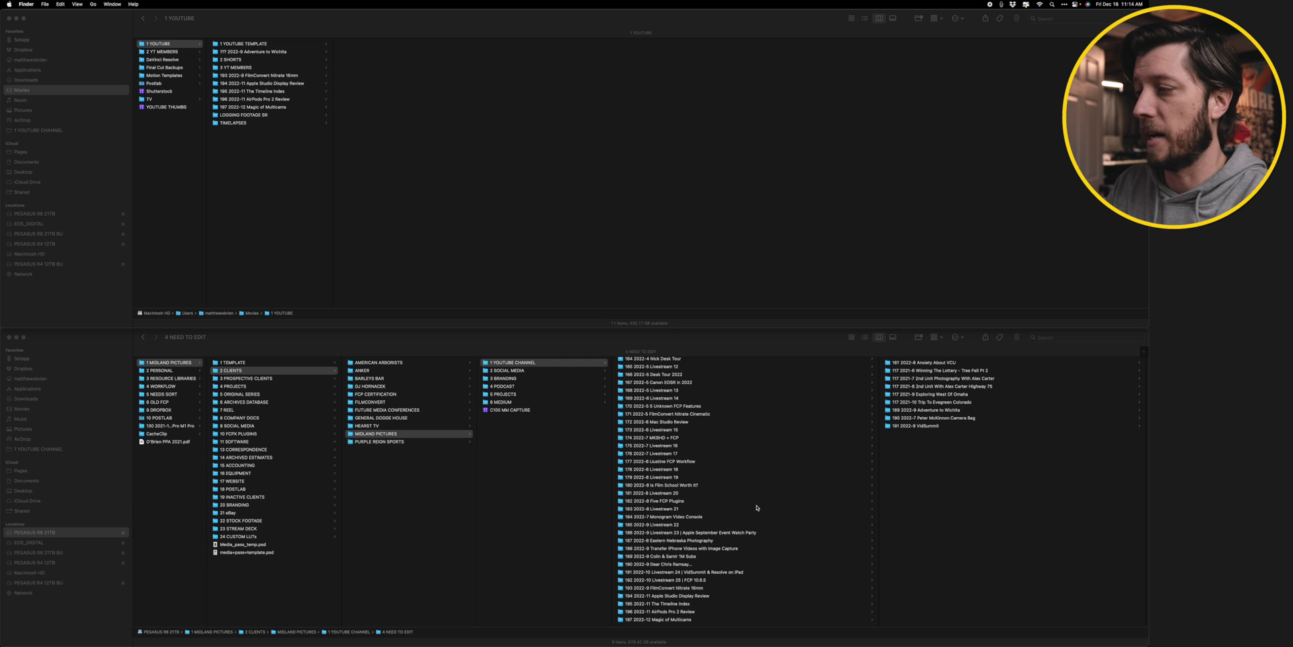
pyautogui.moveTo(835, 640)
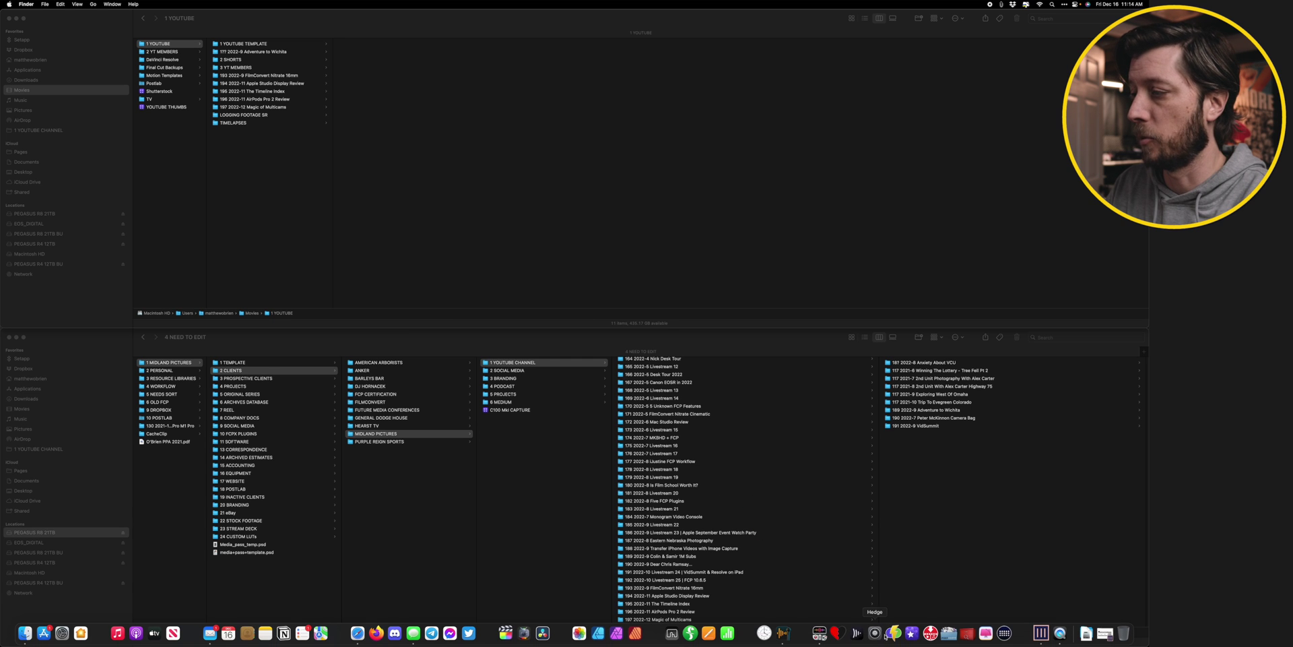
# Step: Open the R8 to R8BU Daily task and start mirroring PEGASUS R8 21TB onto PEGASUS R8 21TB BU
pyautogui.click(671, 299)
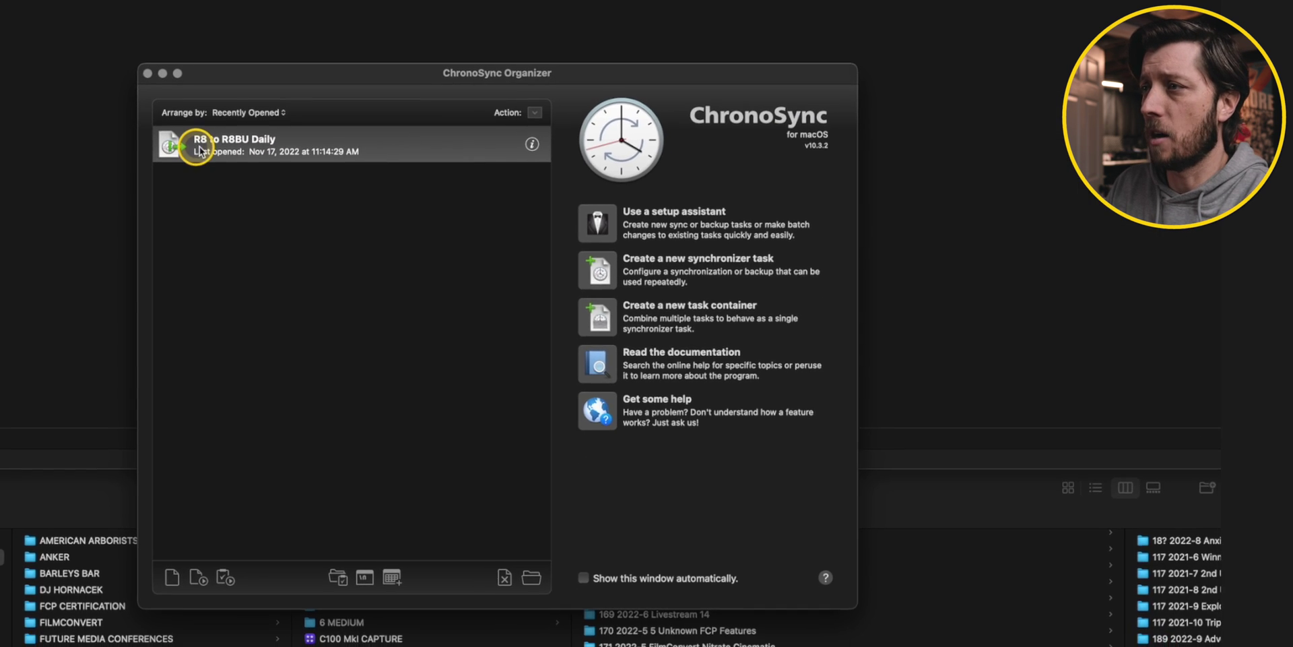
pyautogui.doubleClick(325, 271)
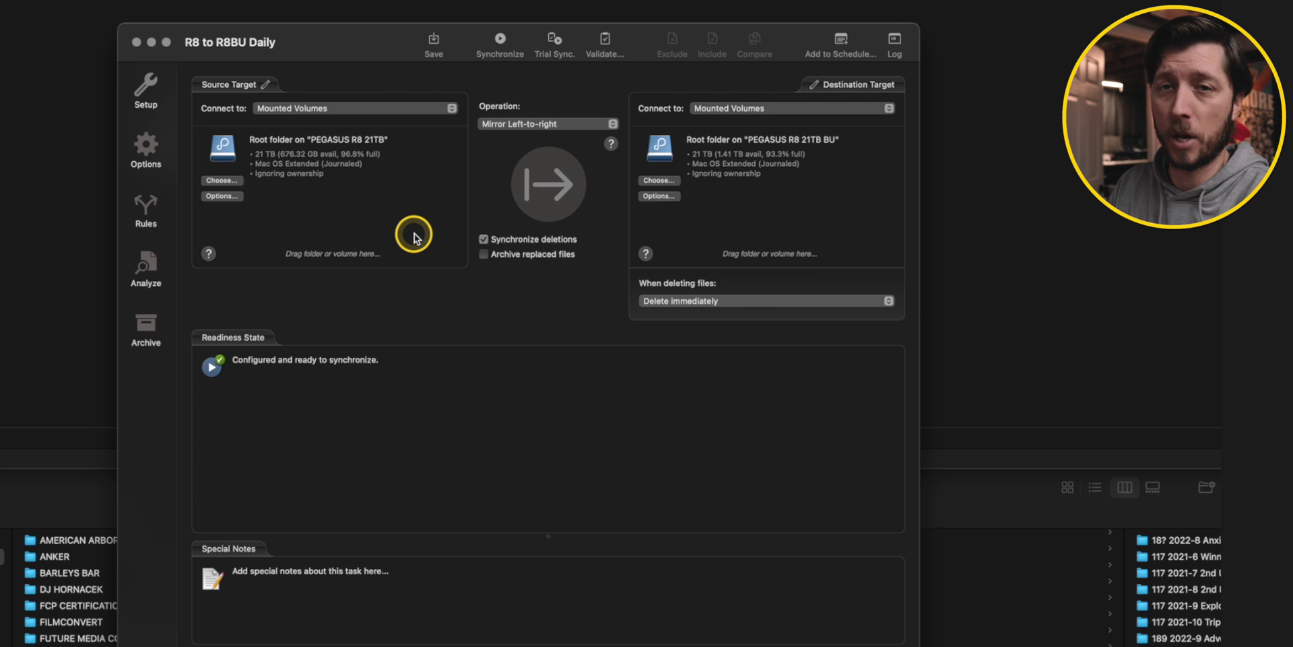
pyautogui.click(543, 192)
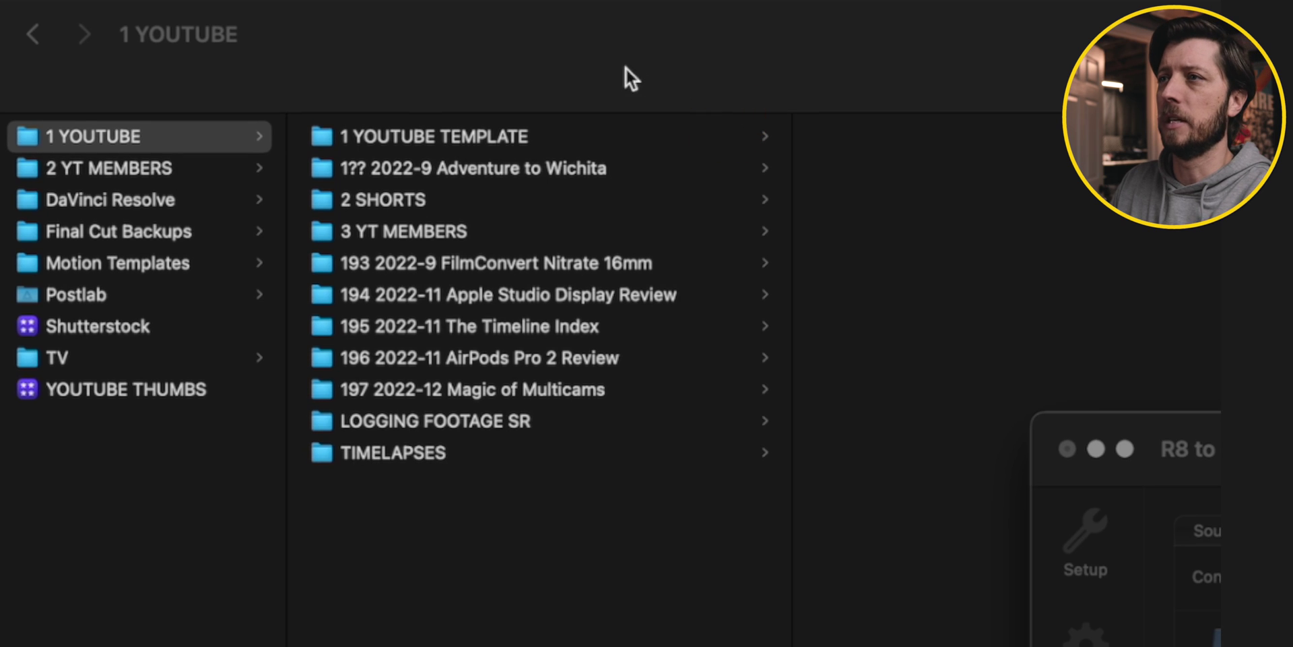
# Step: Move the Making The Thumbnail BTS folder from 3 YT MEMBERS to the Trash
pyautogui.click(625, 68)
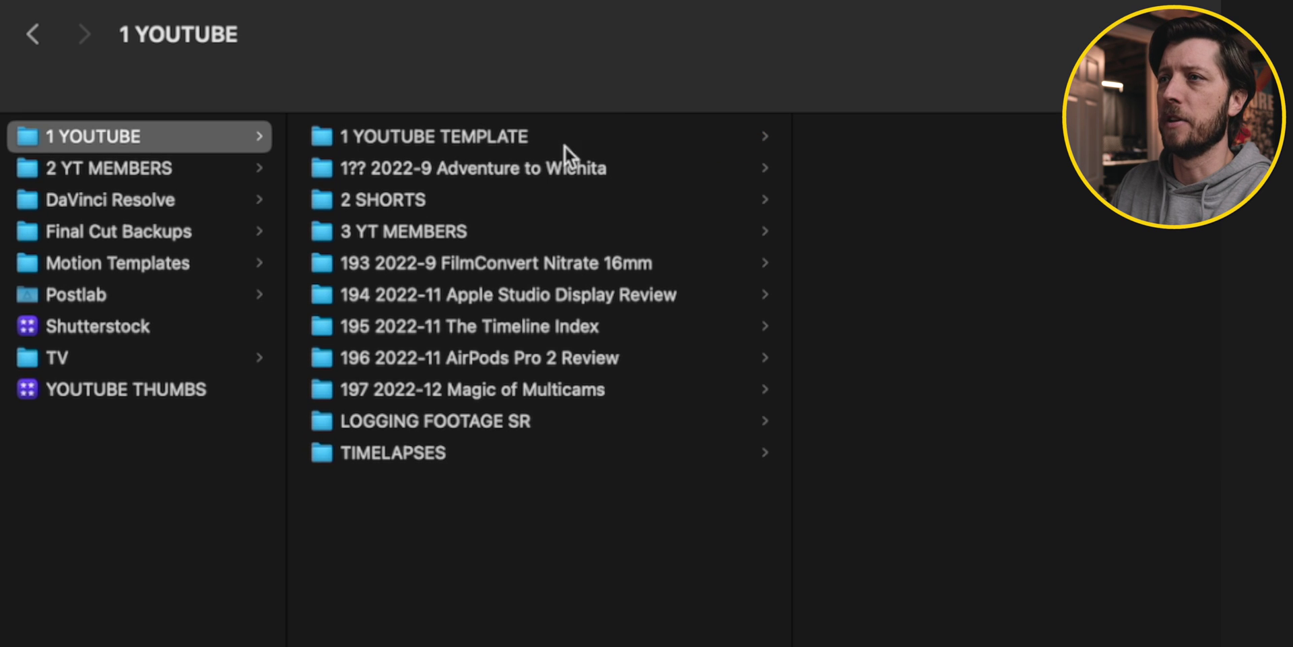
pyautogui.click(419, 204)
pyautogui.click(425, 240)
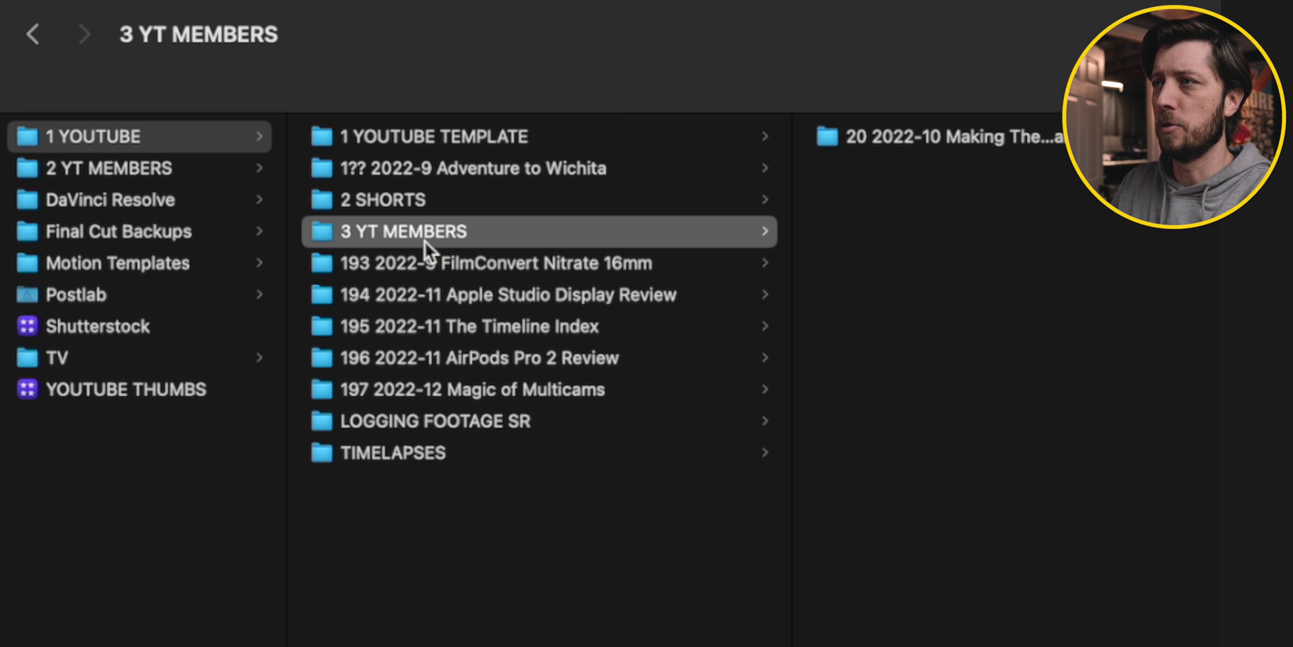
pyautogui.click(455, 619)
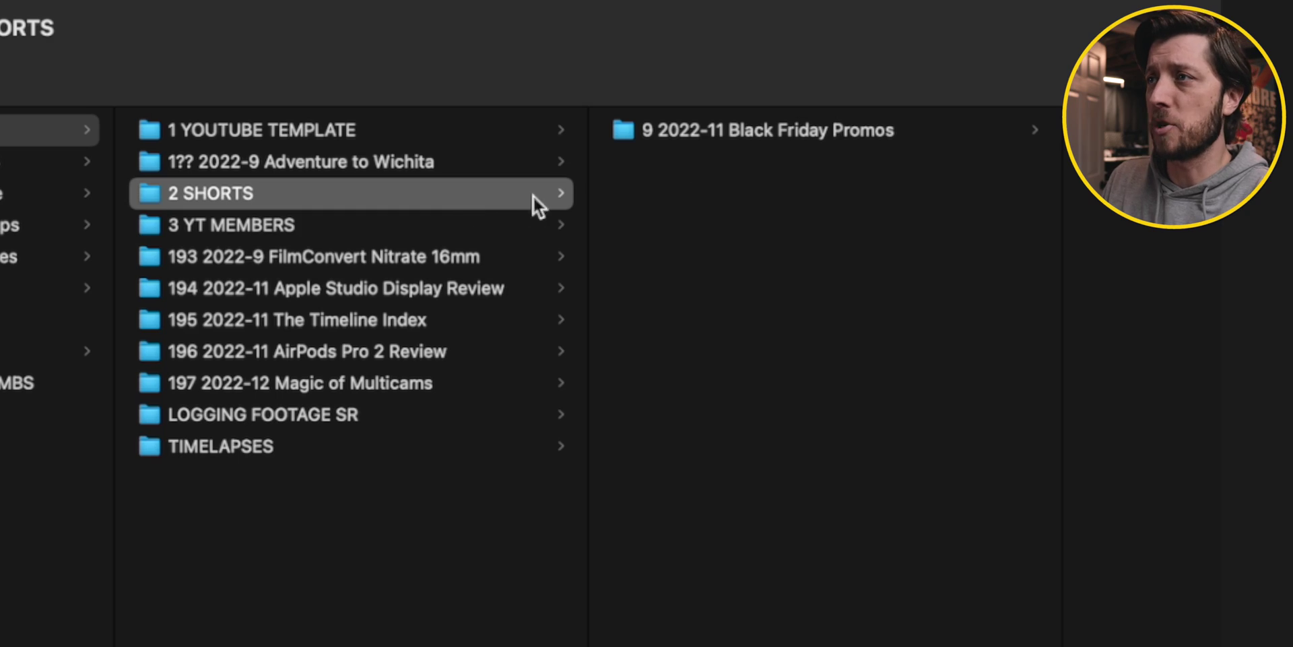
pyautogui.click(678, 130)
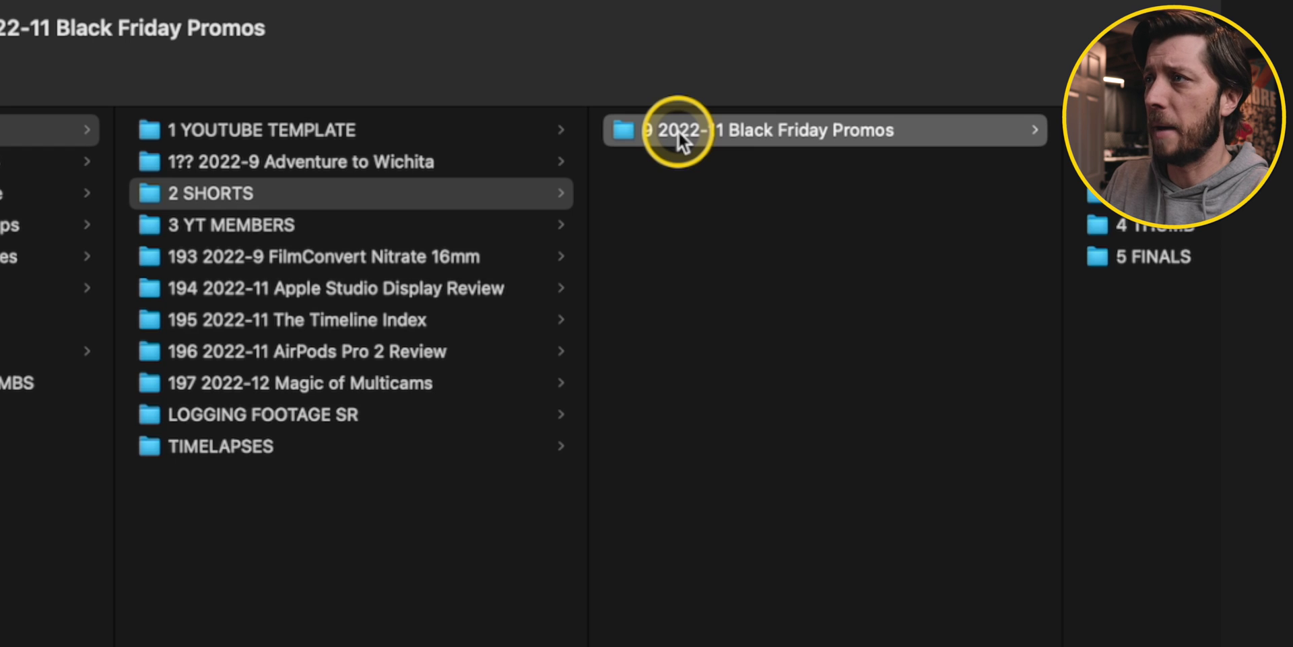
pyautogui.press('Left')
pyautogui.click(330, 224)
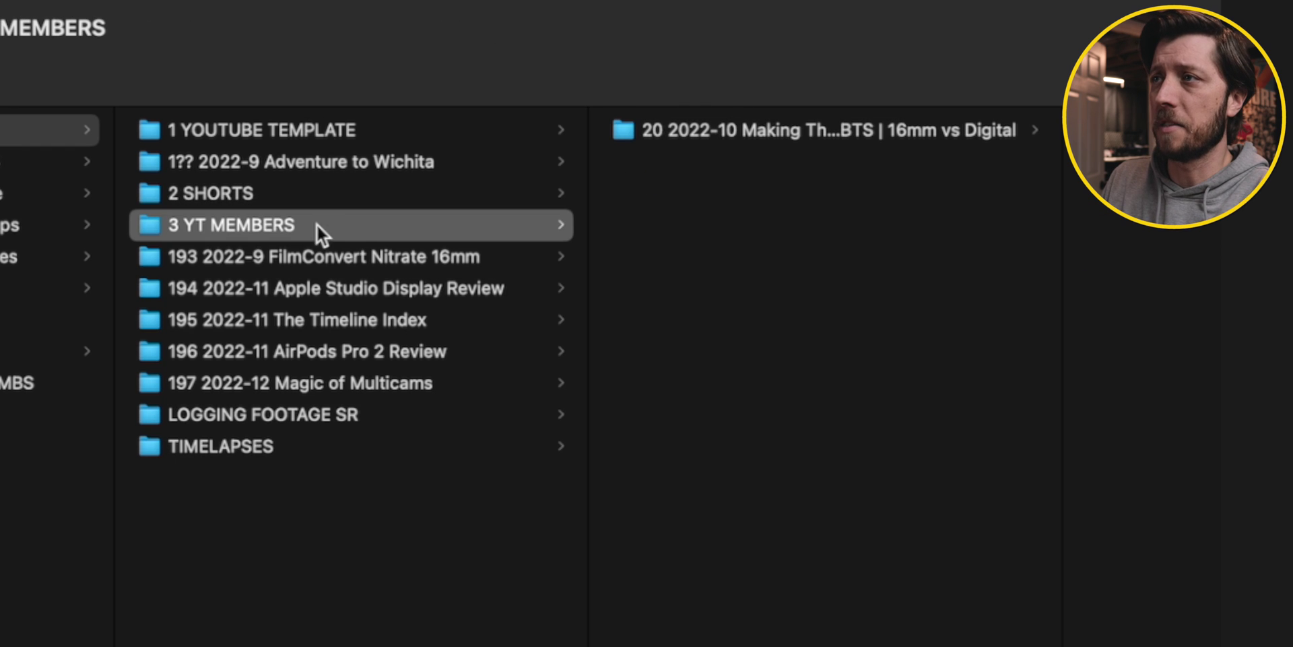
pyautogui.click(699, 134)
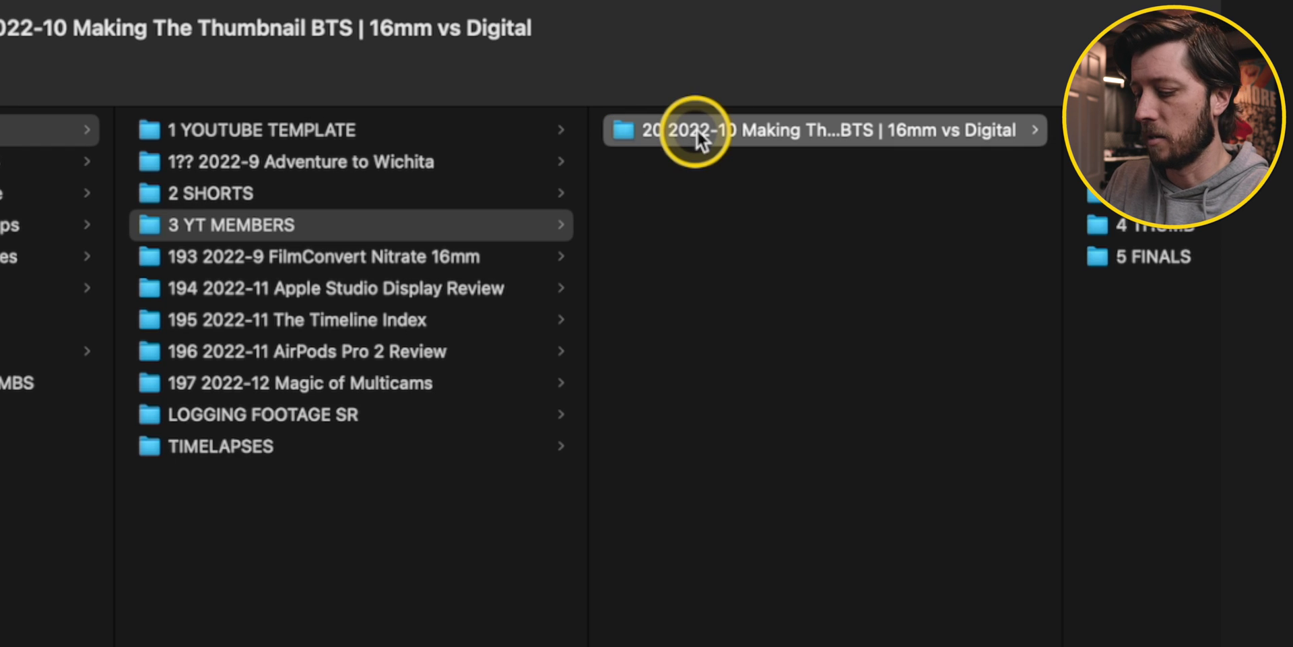
pyautogui.press('super+BackSpace')
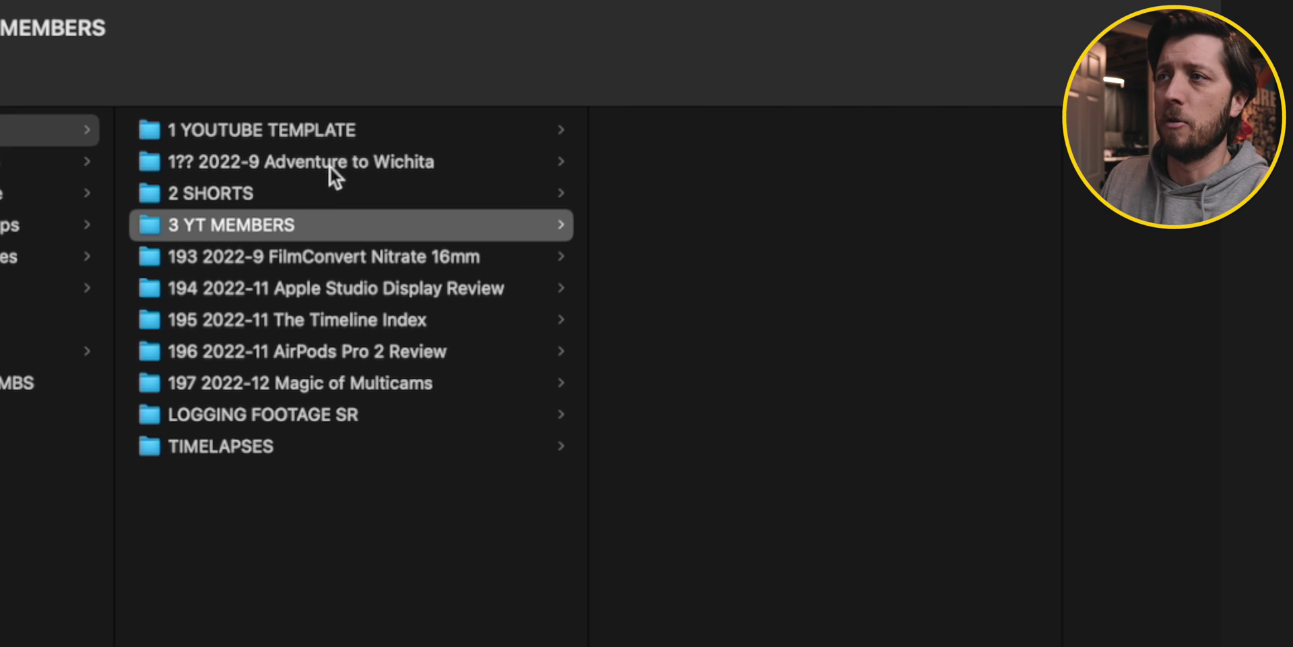
# Step: Select project folders 193 through 196 and move them to the Trash
pyautogui.click(329, 162)
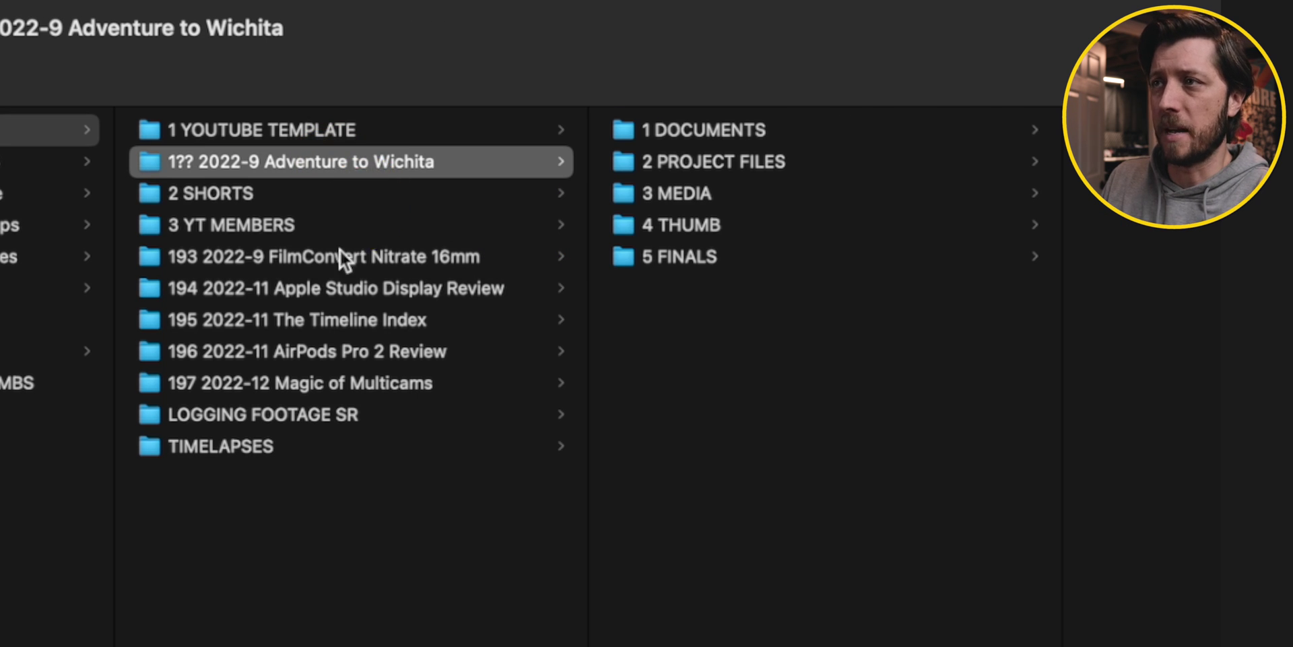
pyautogui.click(316, 256)
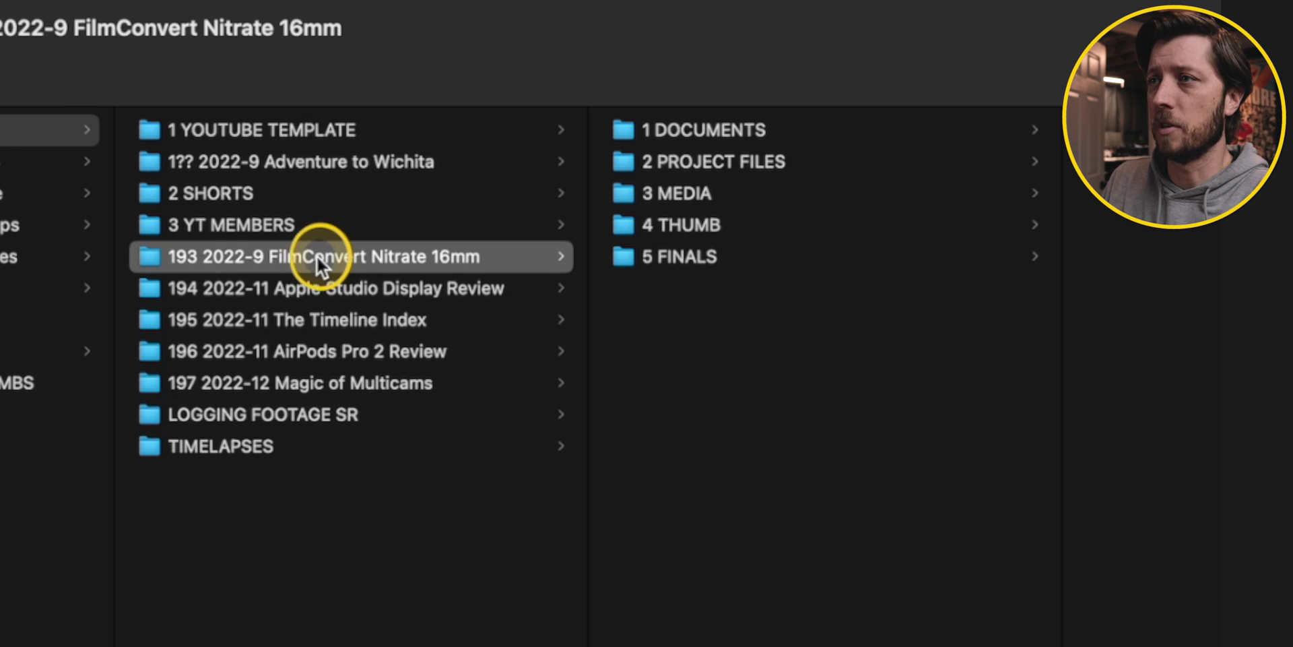
pyautogui.keyDown('shift'); pyautogui.click(328, 349); pyautogui.keyUp('shift')
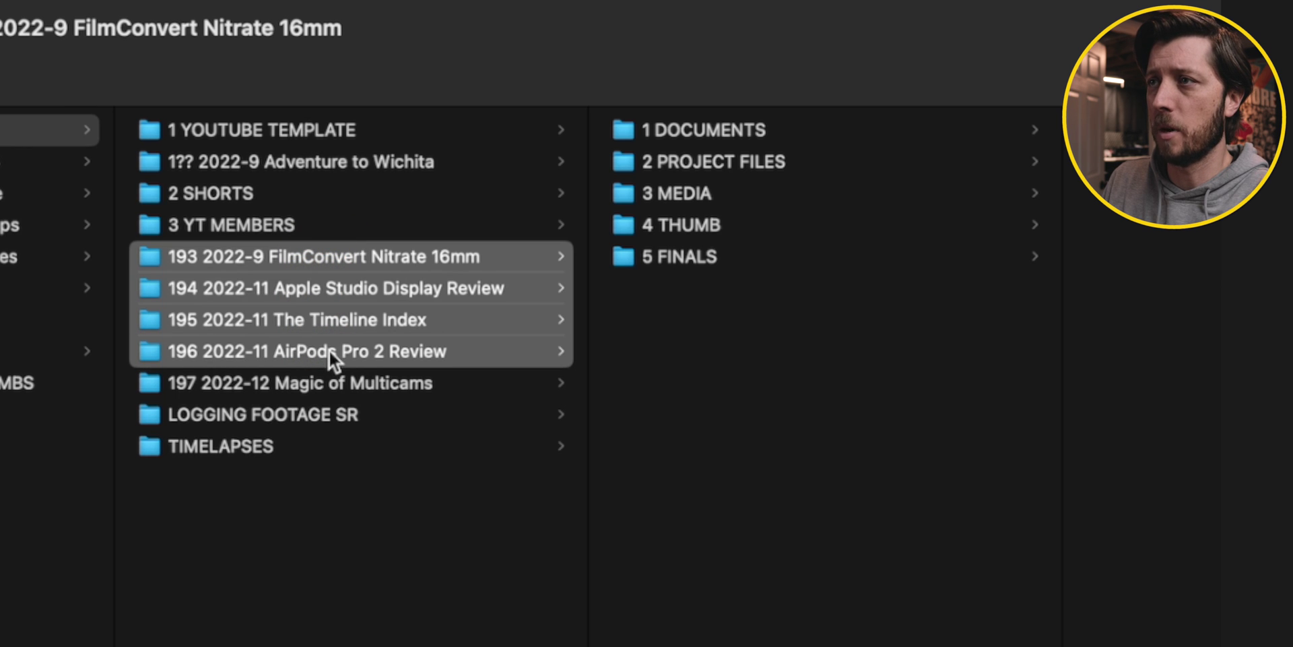
pyautogui.press('super+BackSpace')
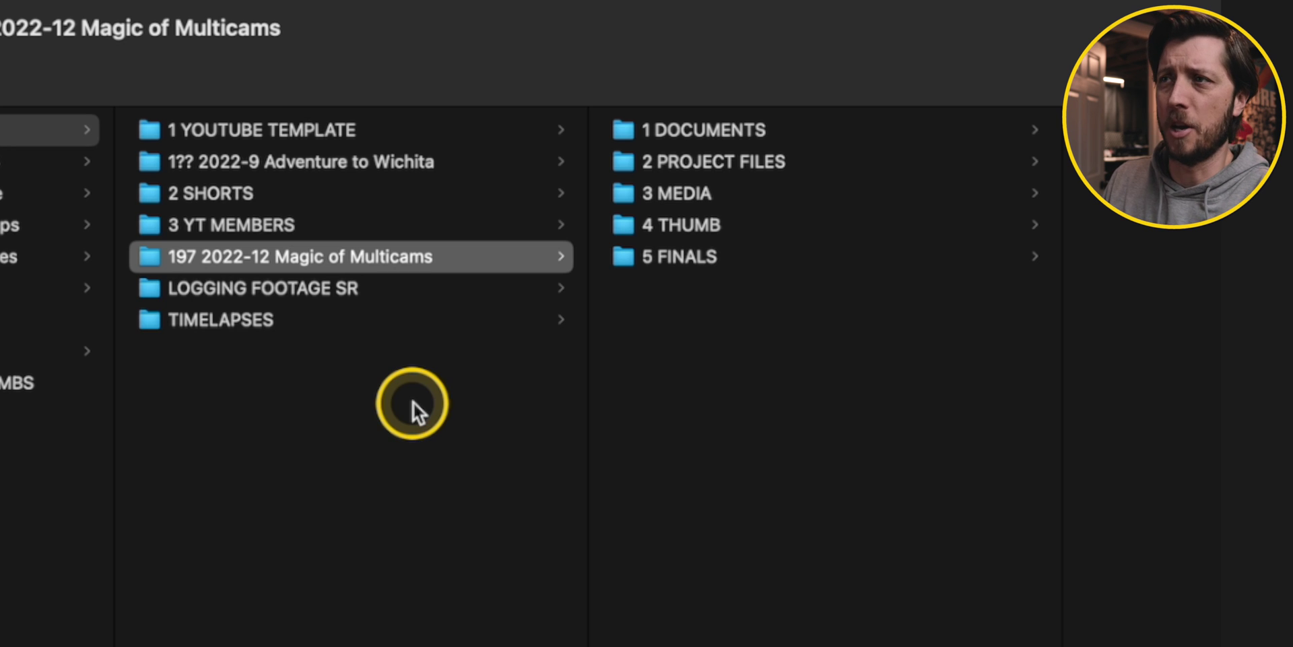
# Step: Return to the 1 YOUTUBE folder and empty the 1.021 TB Trash from the CleanMyMac alert
pyautogui.press('Left')
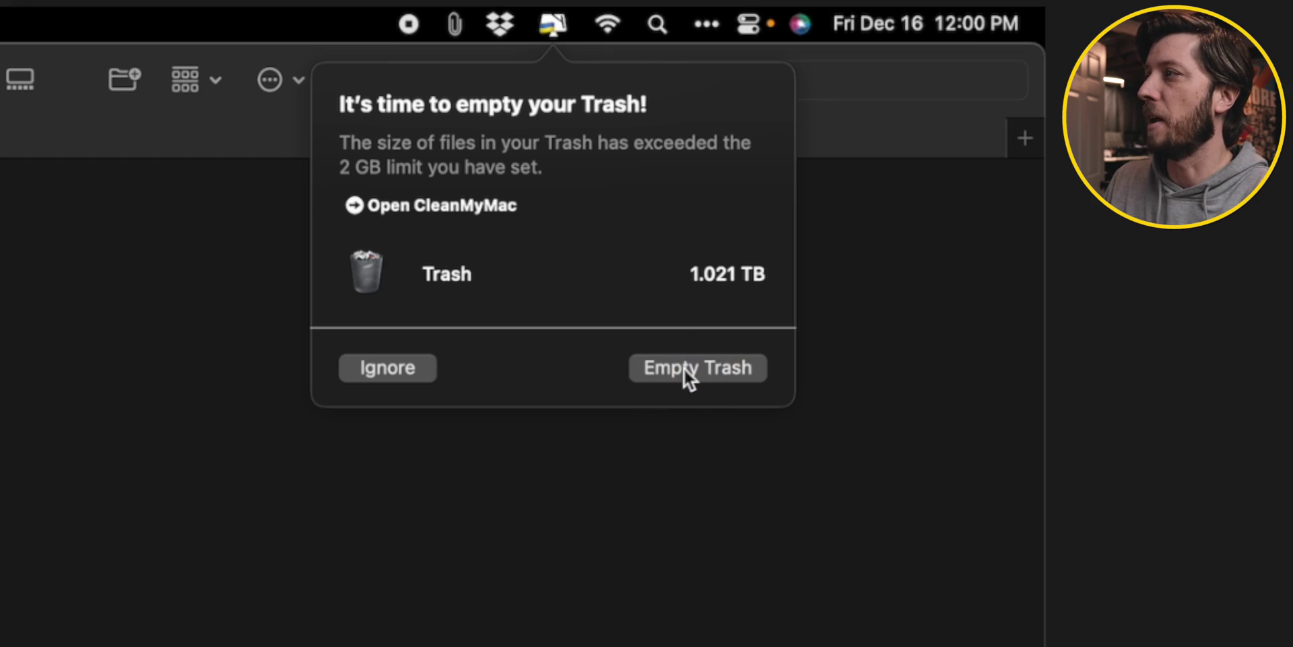
pyautogui.click(685, 368)
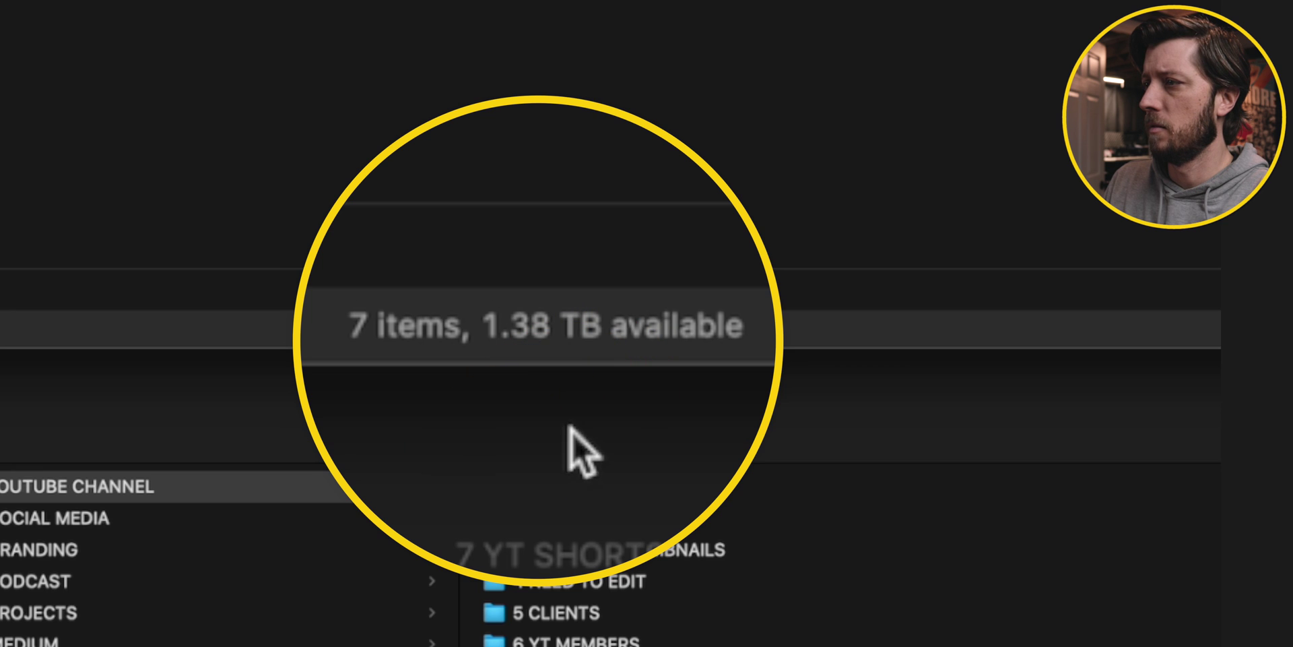
pyautogui.click(574, 389)
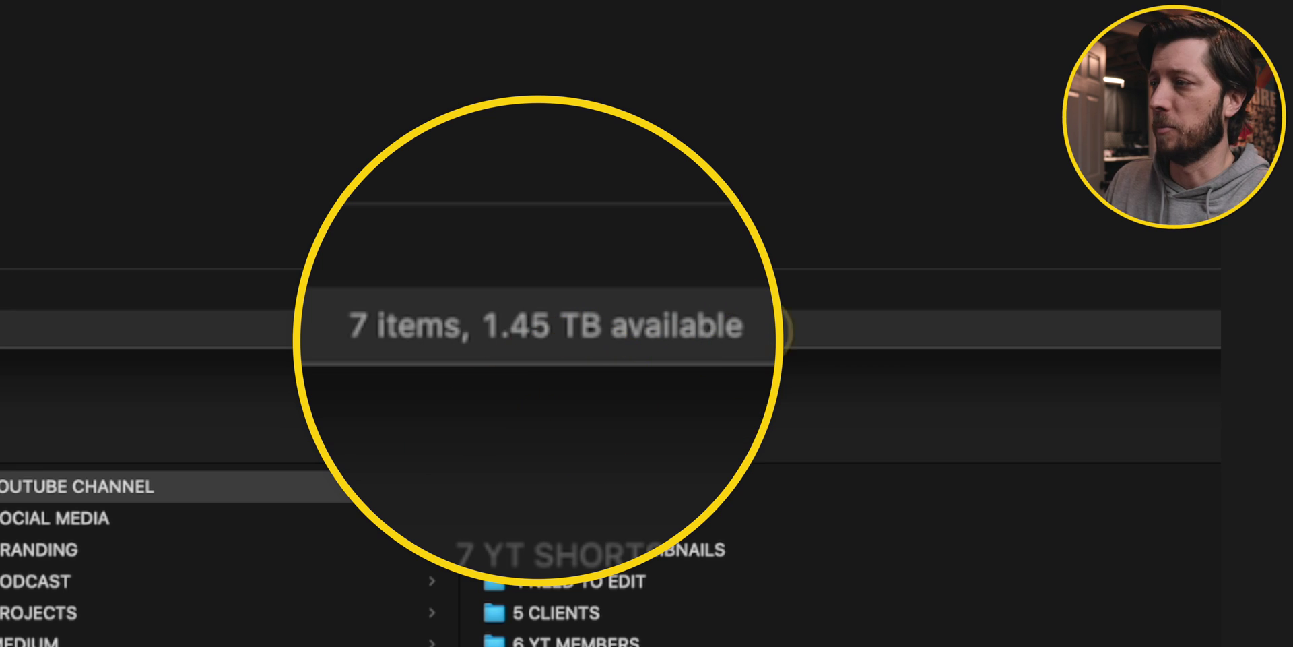
pyautogui.click(768, 330)
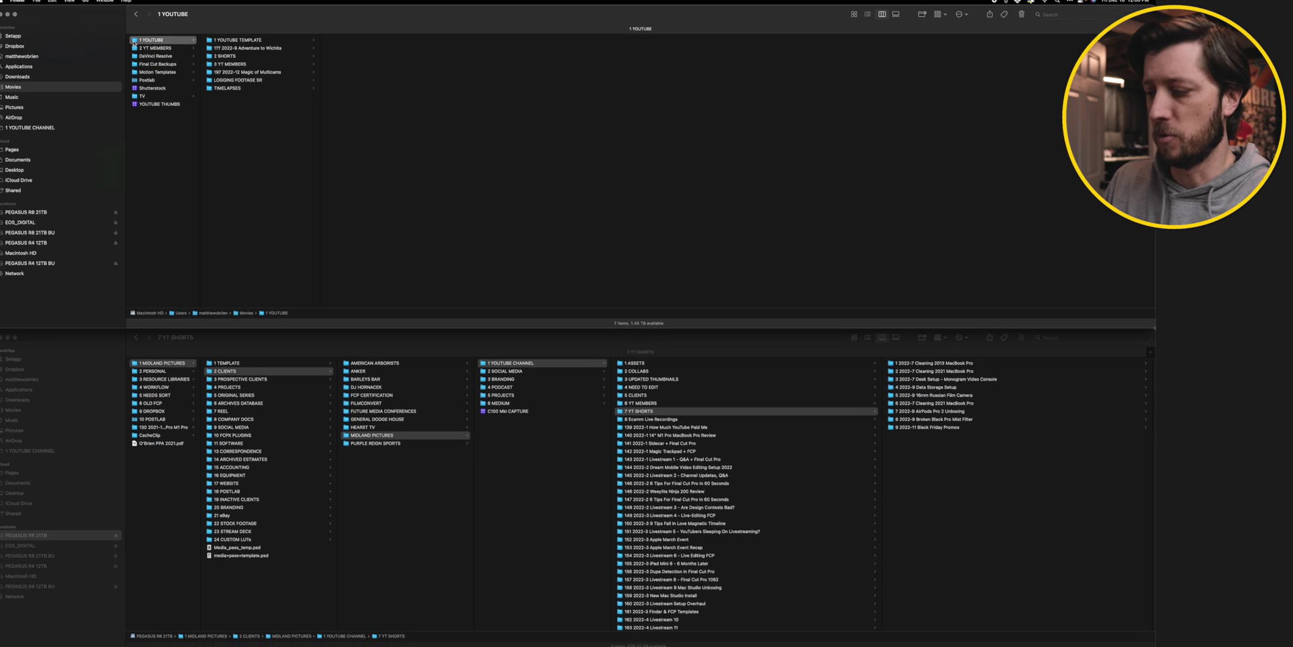
pyautogui.click(136, 44)
pyautogui.press('super+i')
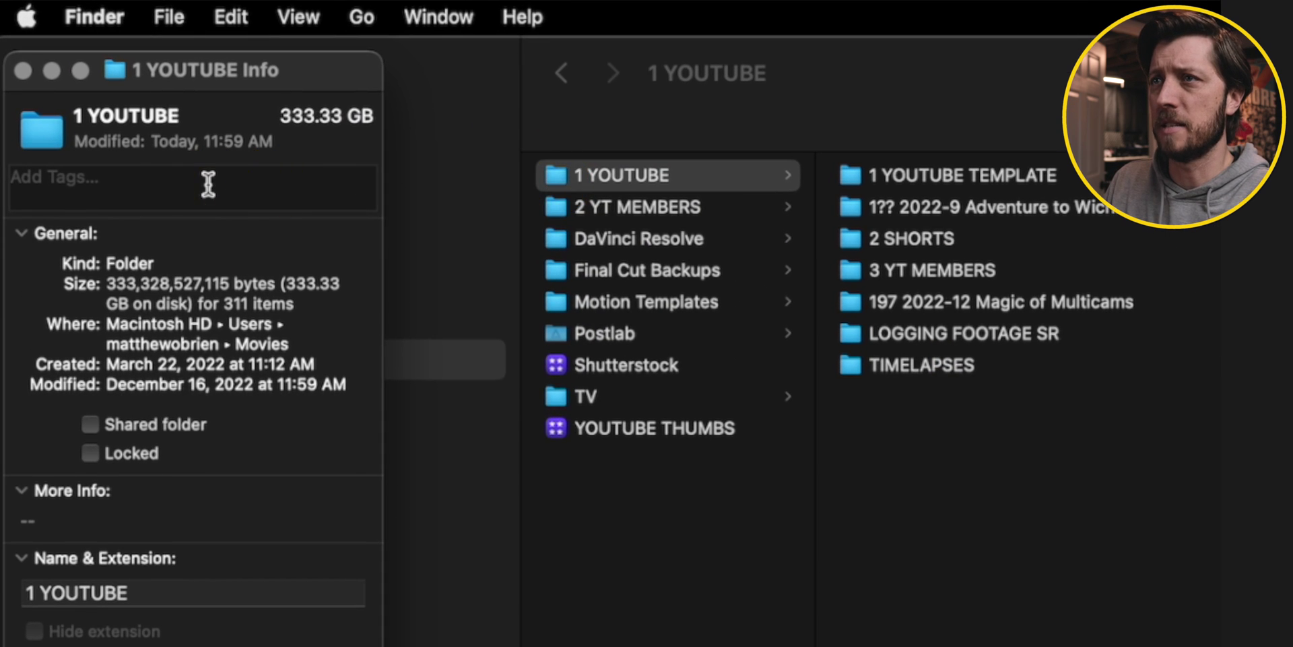
pyautogui.click(23, 70)
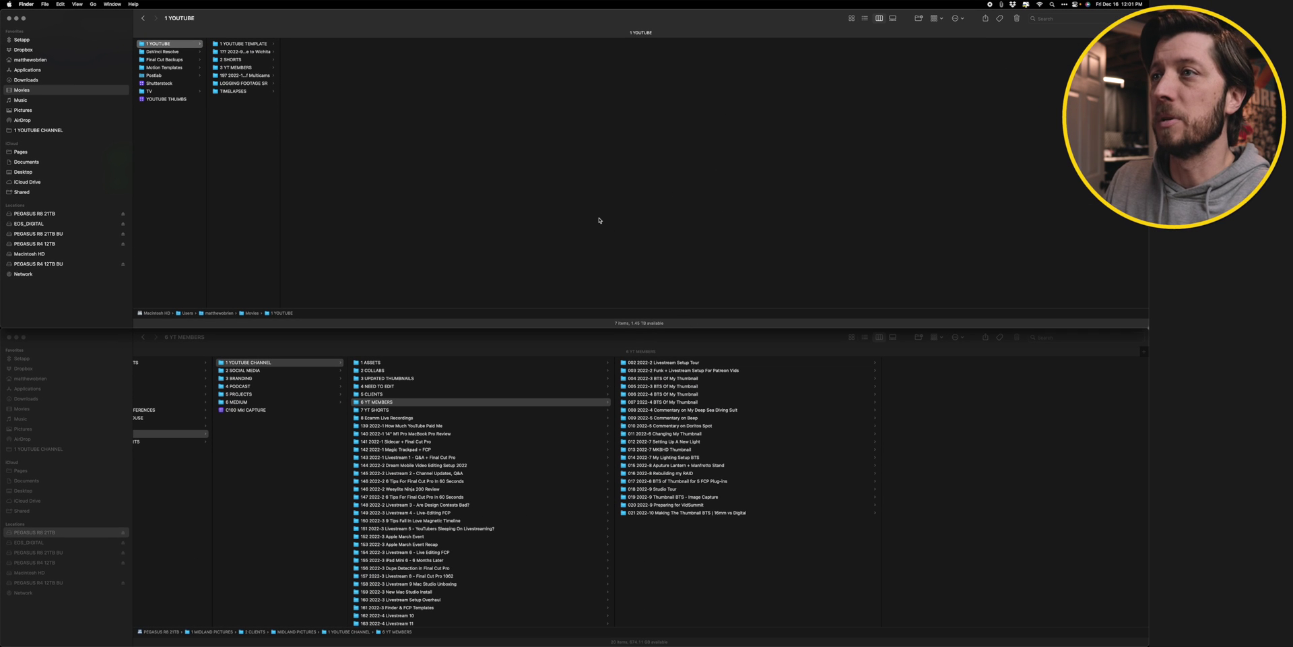
pyautogui.click(440, 153)
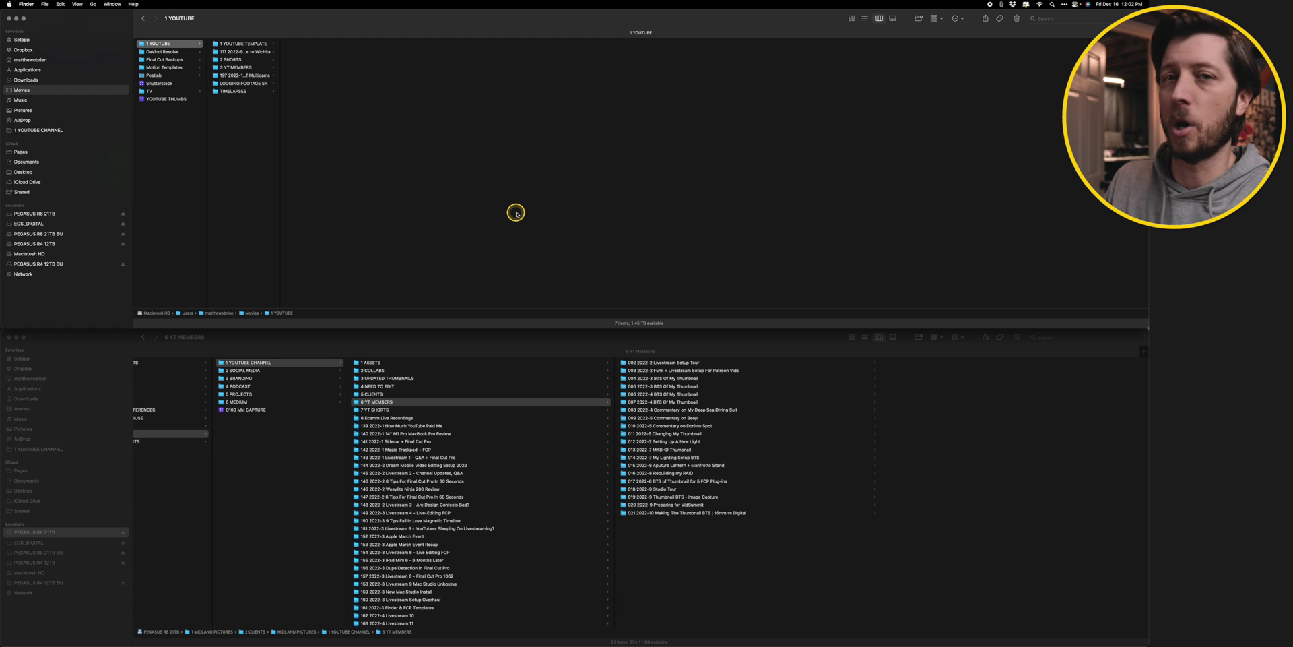